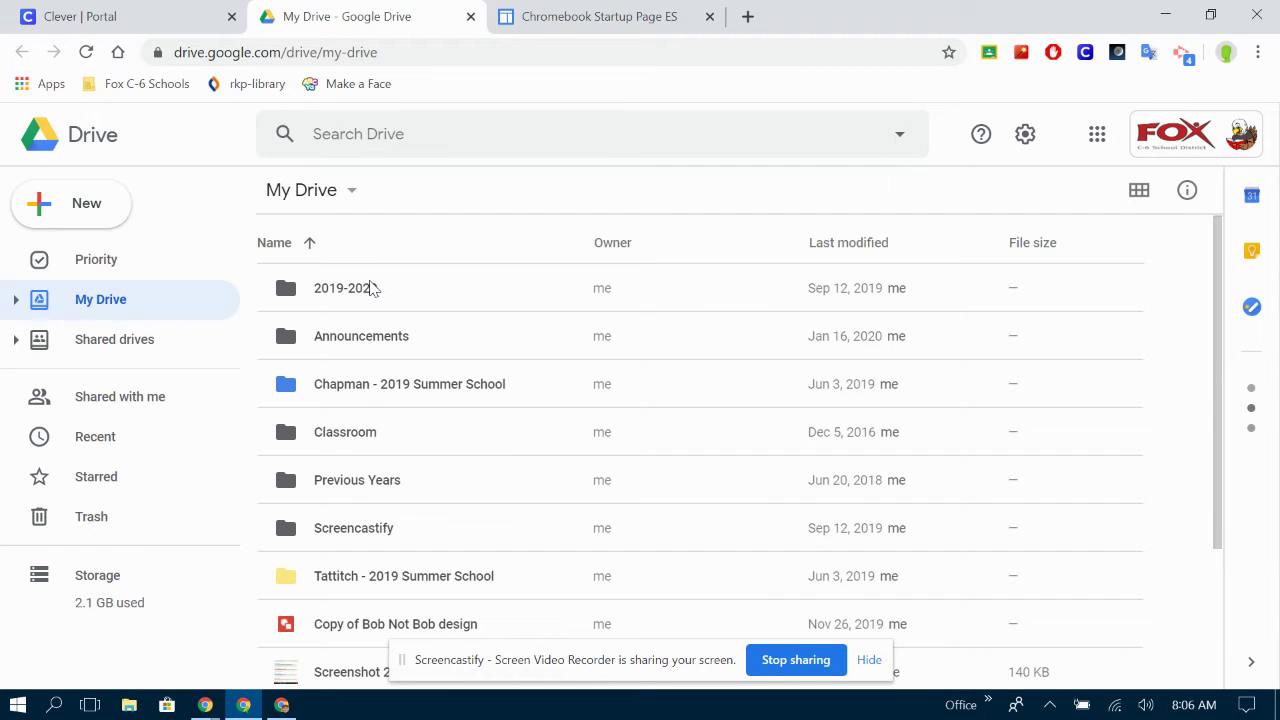
Navigate in Drive to the 2019-2020 > Stuff > Tech Time Videos folder
double_click(370, 288)
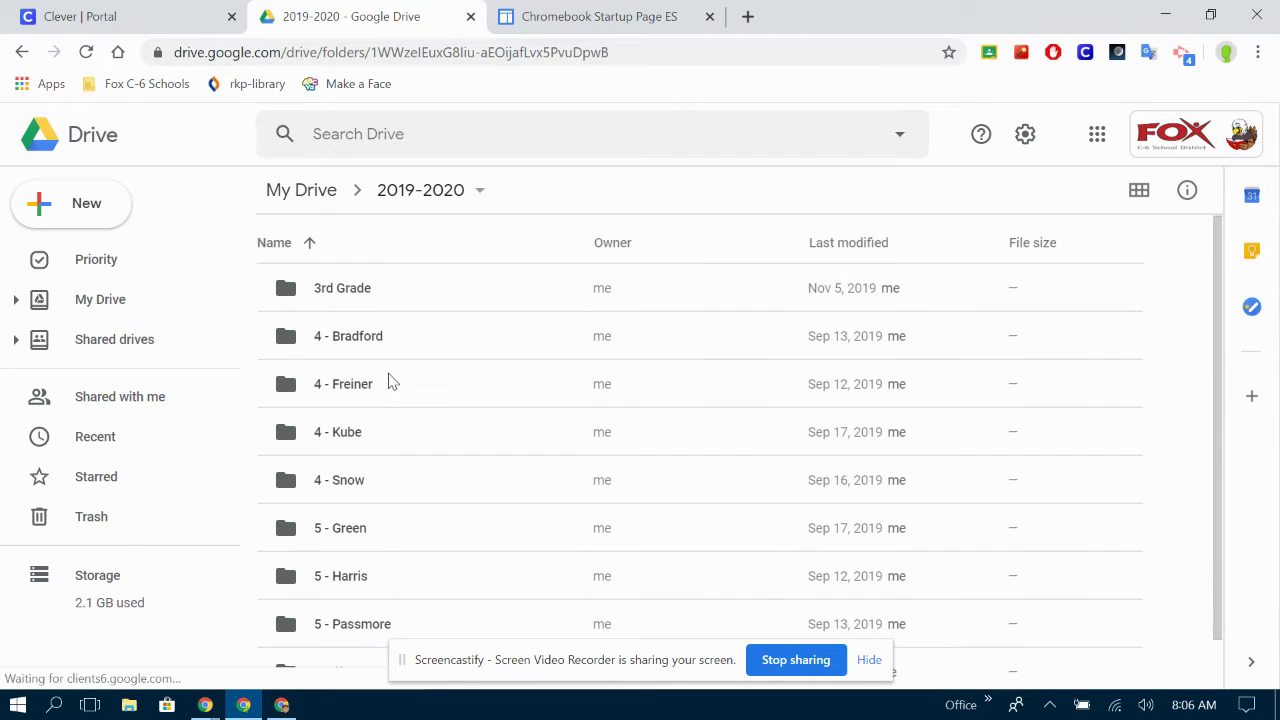
scroll(403, 549, down, 1)
click(325, 624)
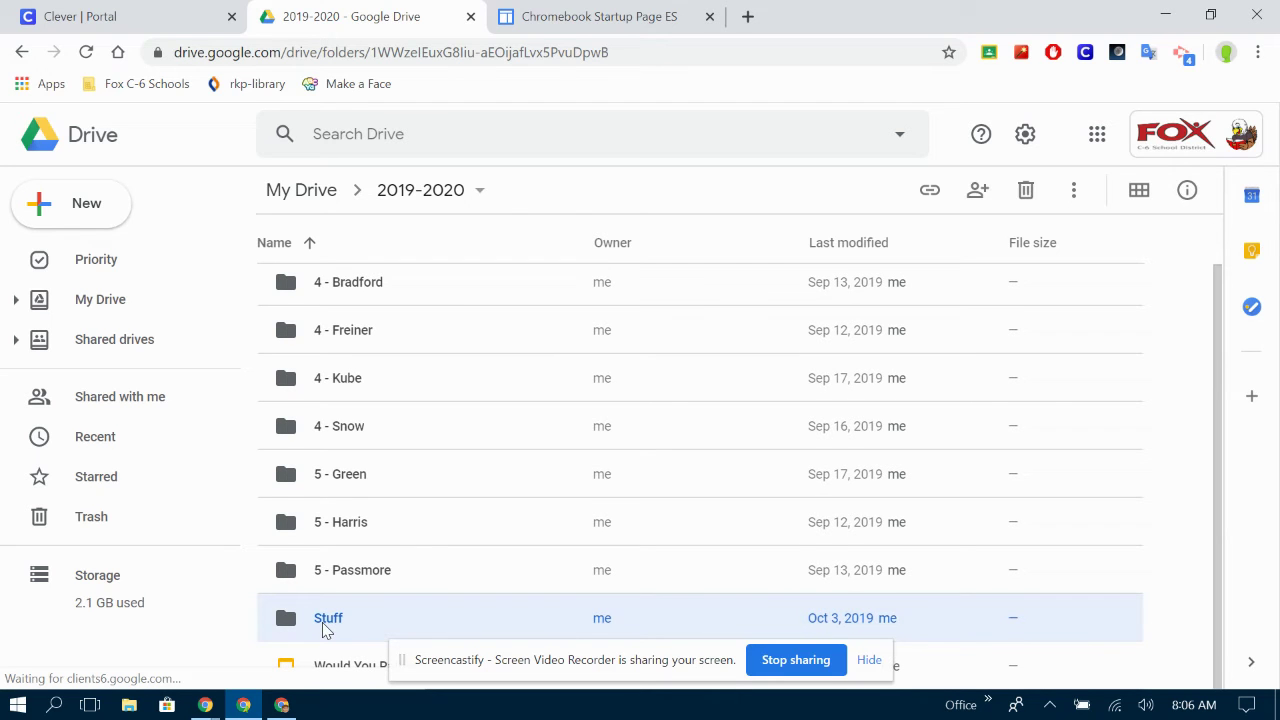
double_click(325, 625)
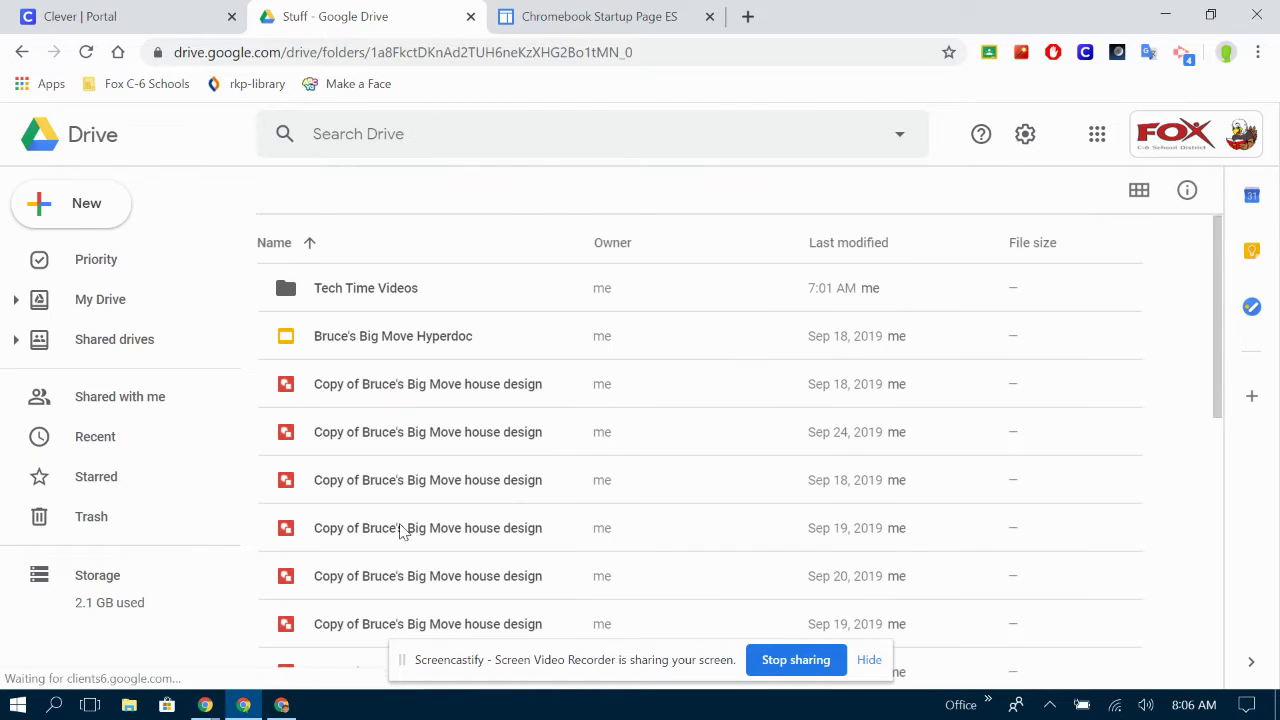
click(366, 292)
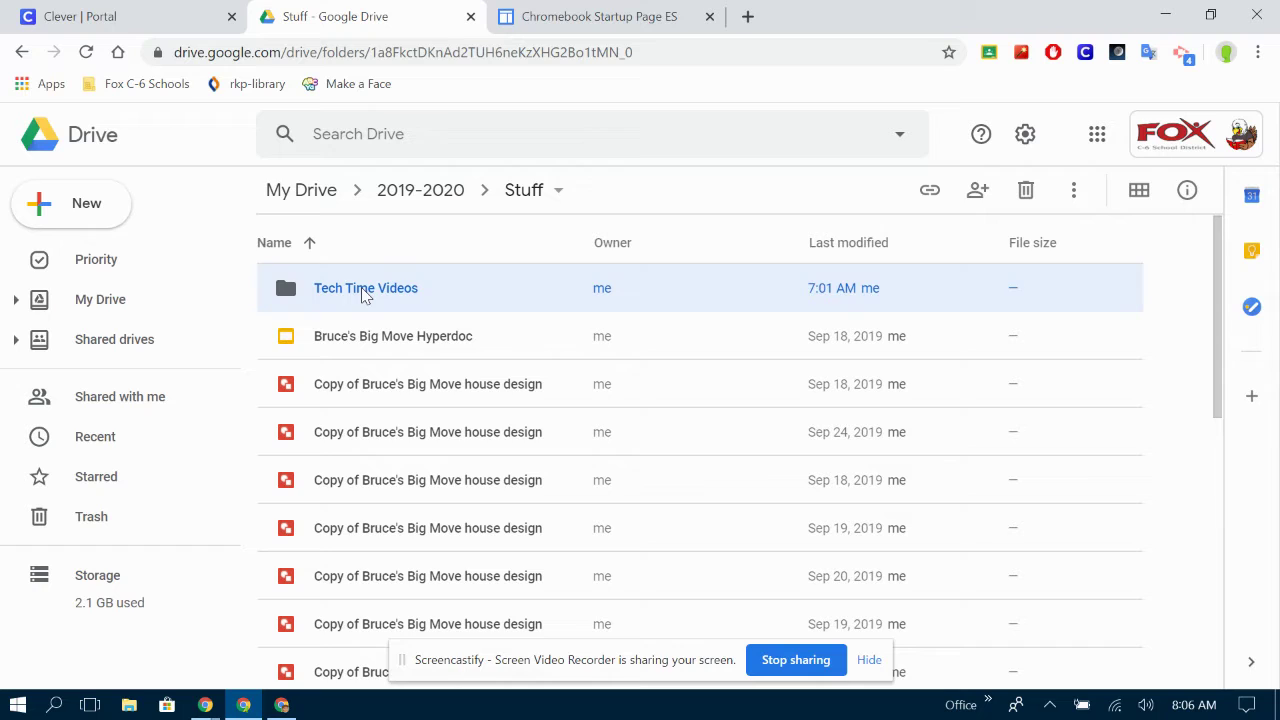
double_click(365, 292)
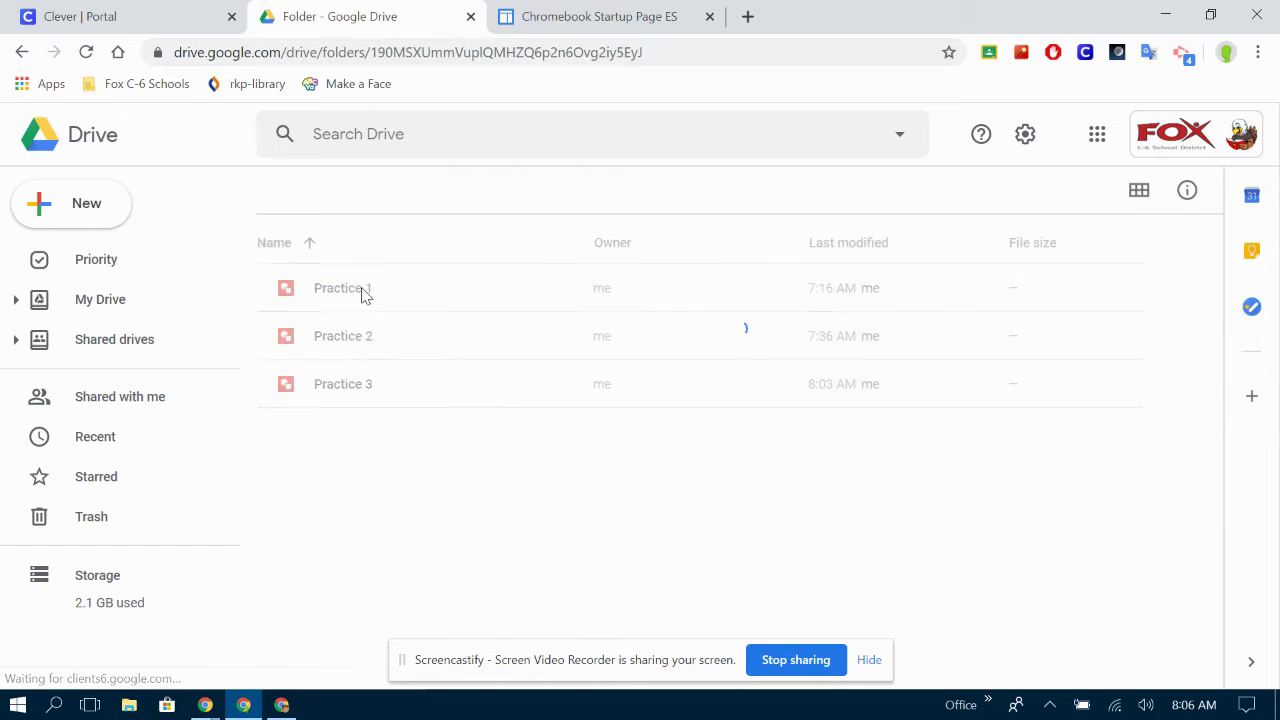
Make a copy of the Practice 3 drawing
click(348, 394)
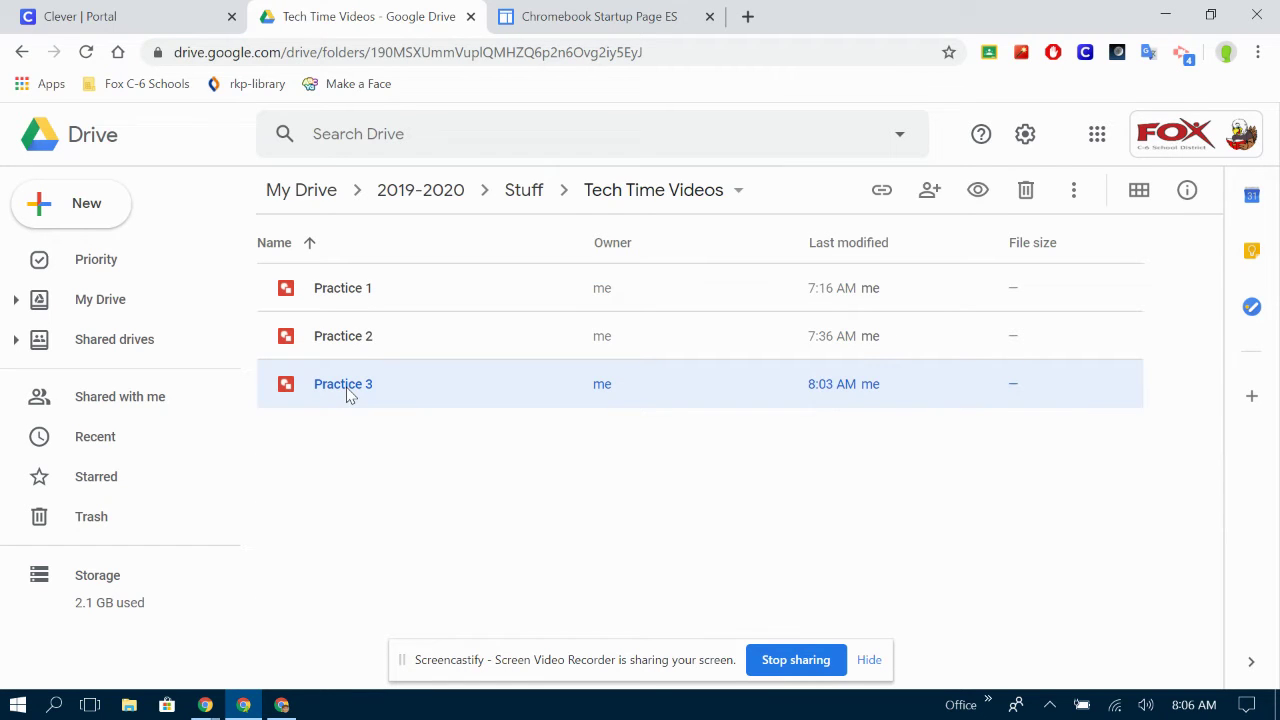
right_click(348, 394)
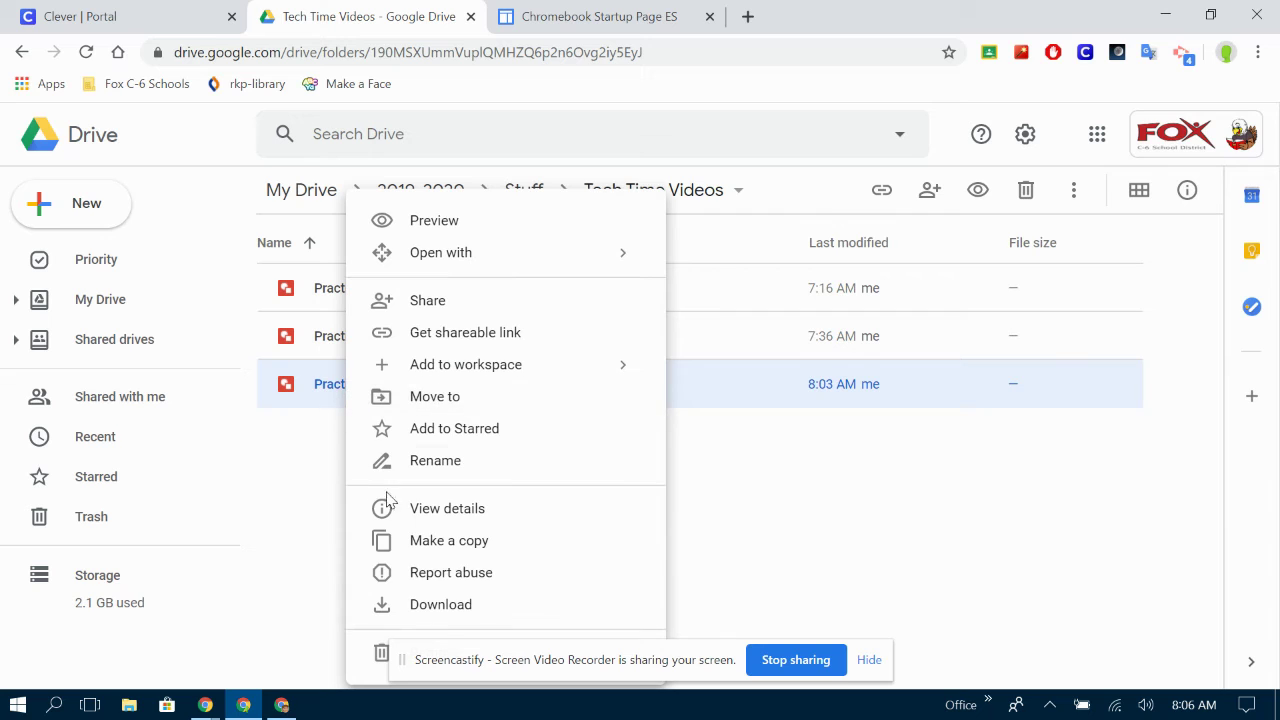
click(415, 550)
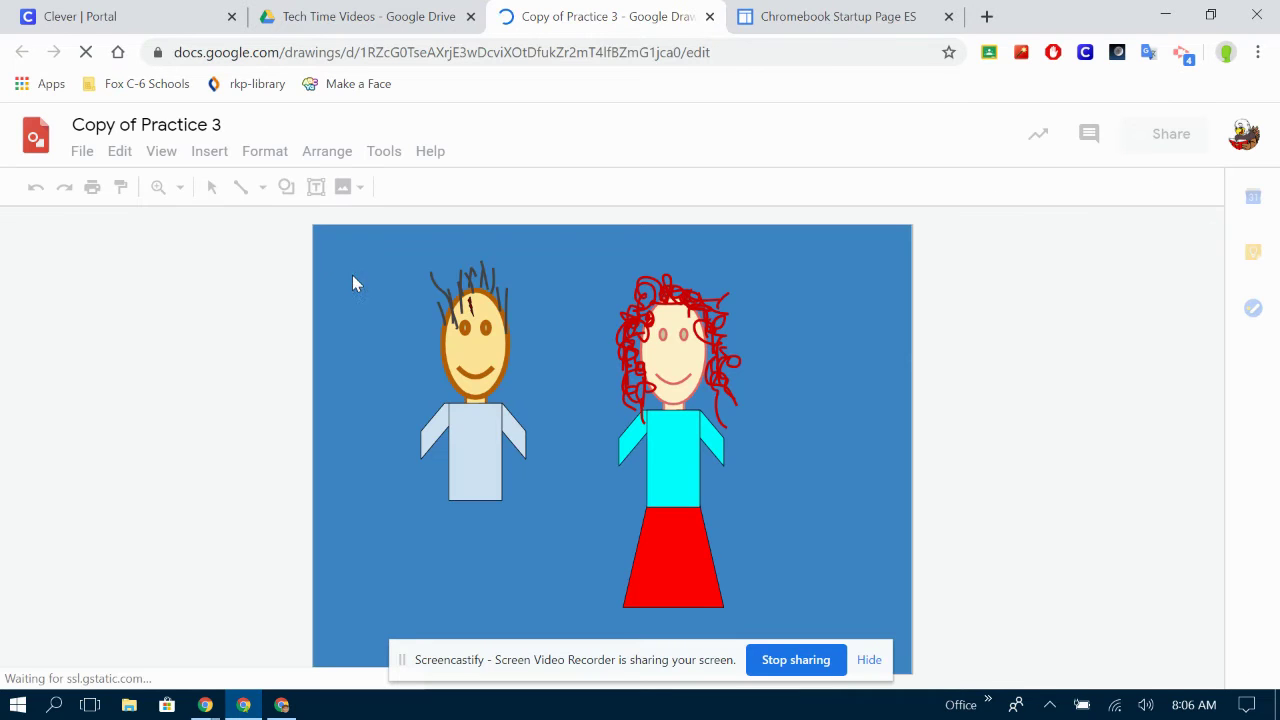
Retitle the copied drawing 'Practice 4', dropping the 'Copy of' prefix and changing 3 to 4
click(147, 124)
shift+click(80, 124)
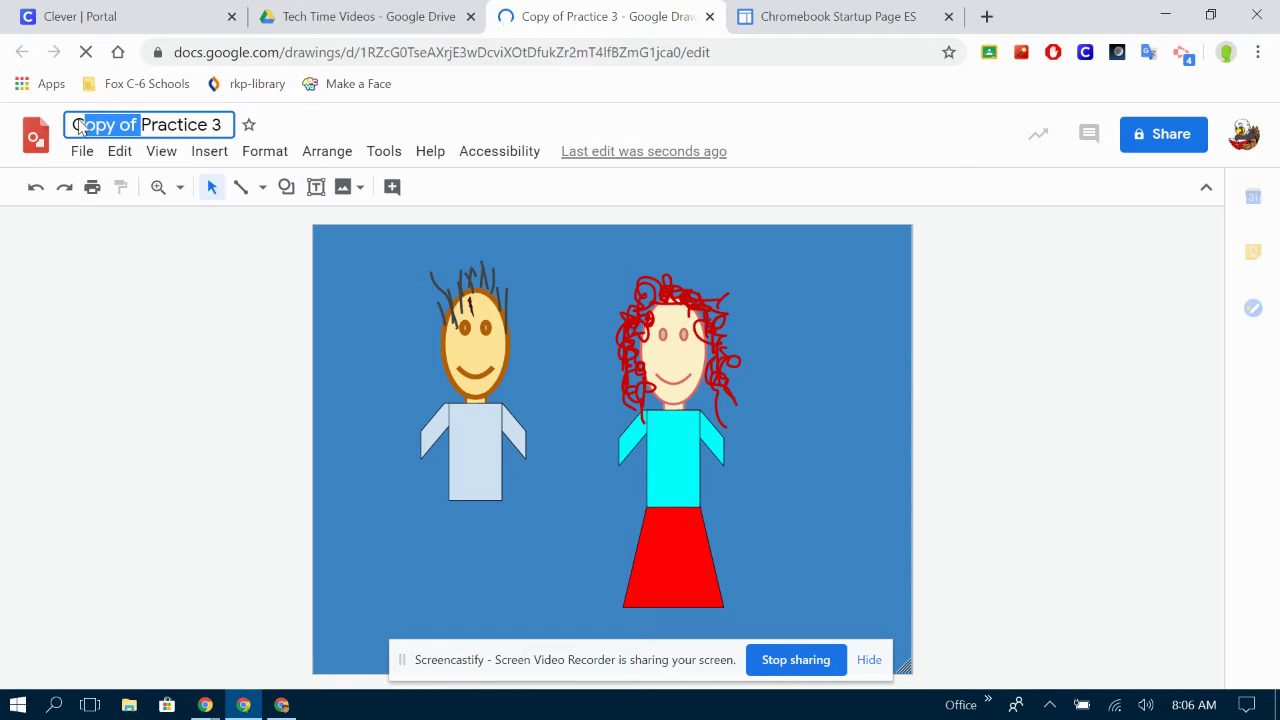
text(\)
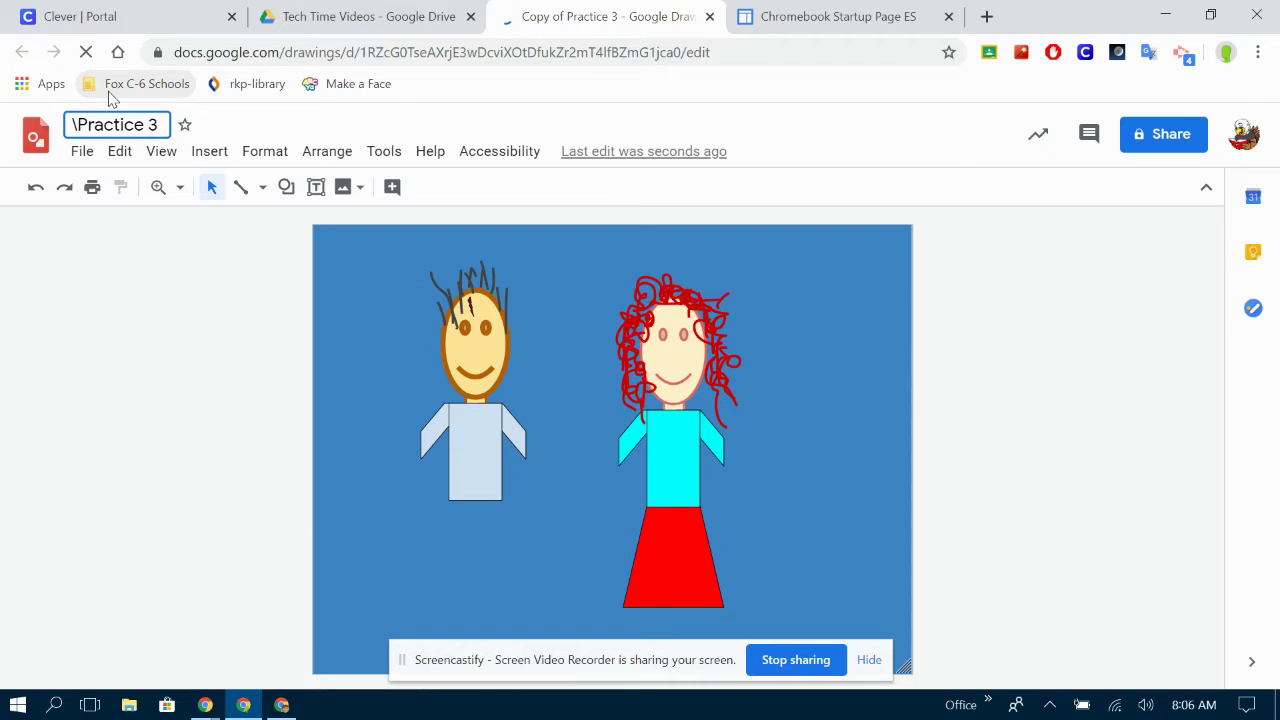
key(BackSpace)
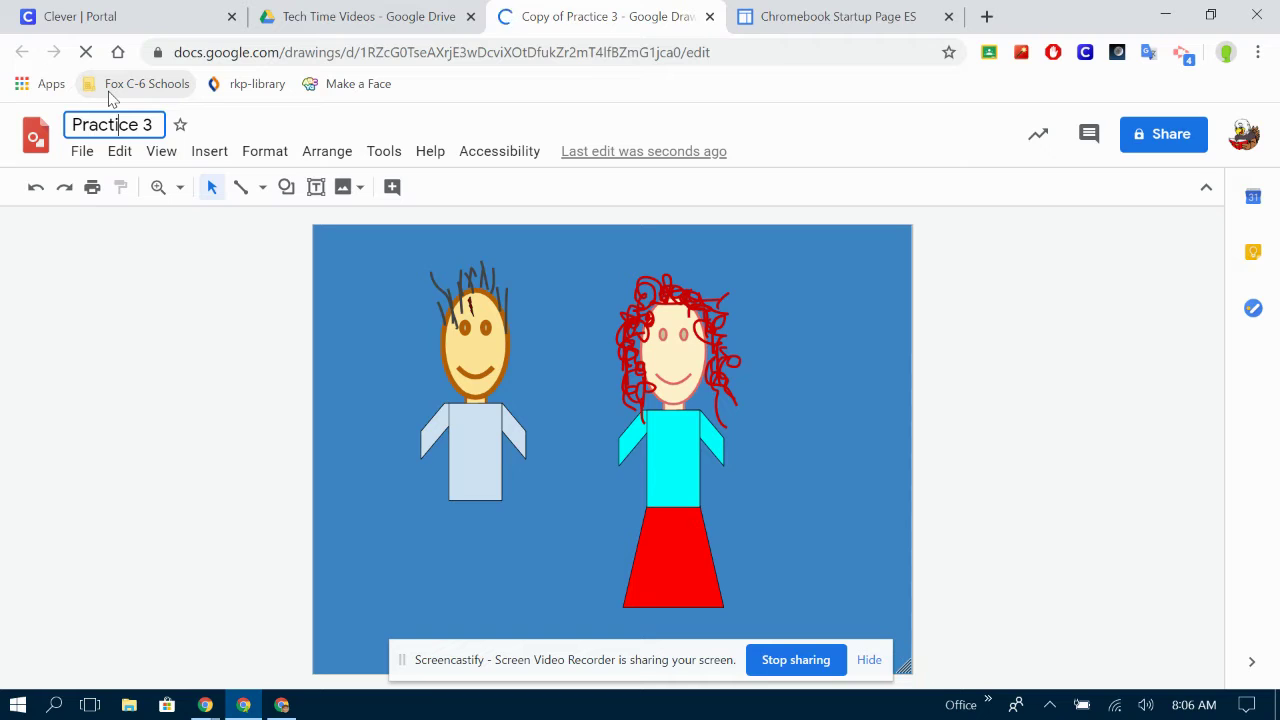
key(BackSpace)
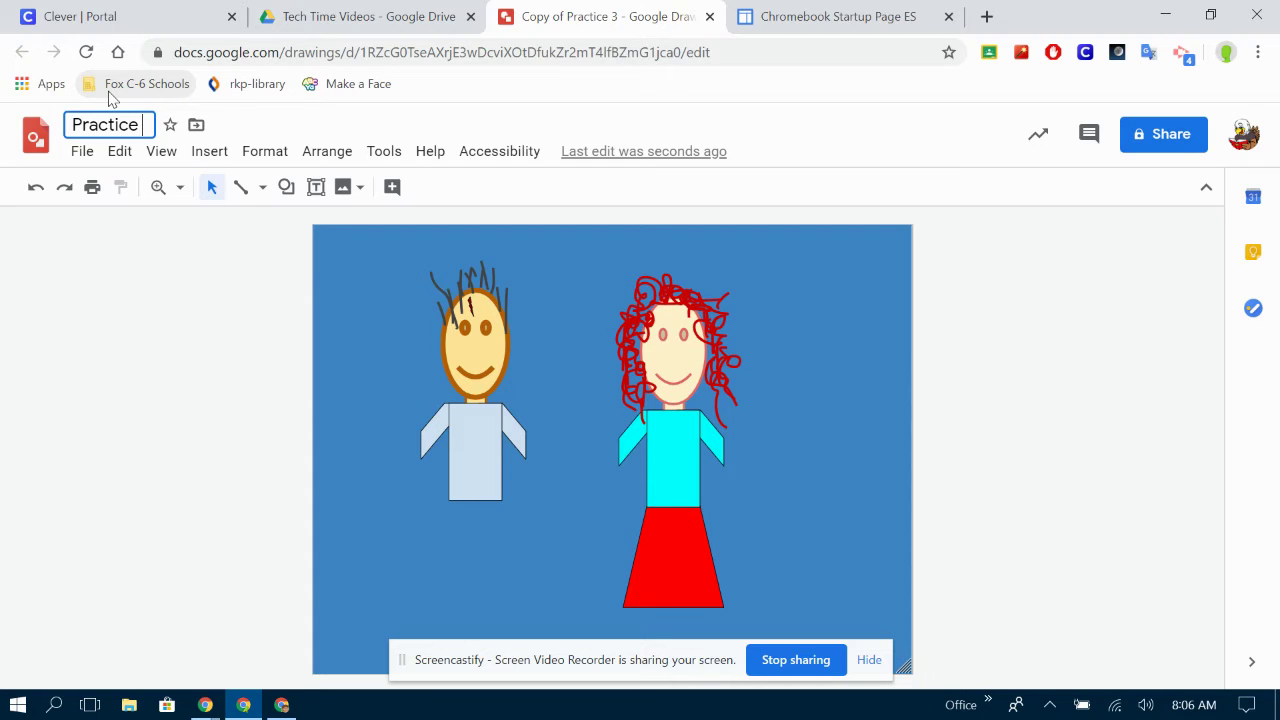
text(4)
key(Return)
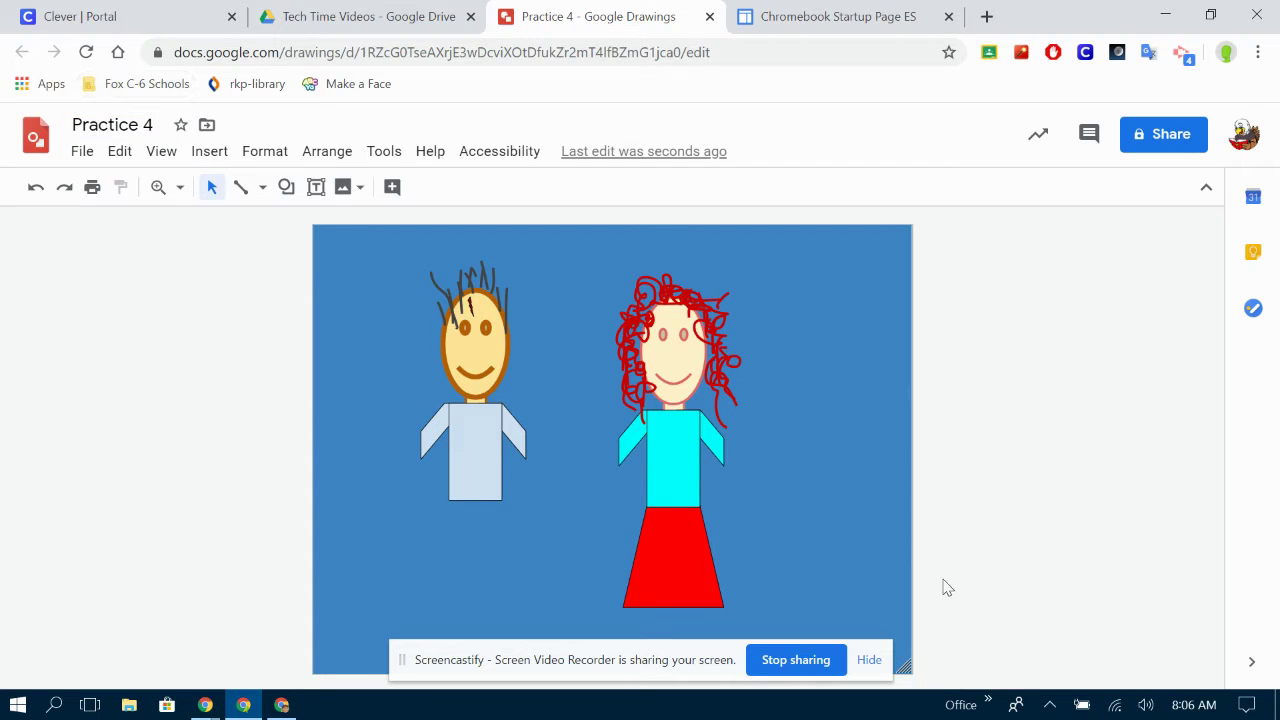
Set the canvas background to the light-blue radial gradient preset
right_click(770, 316)
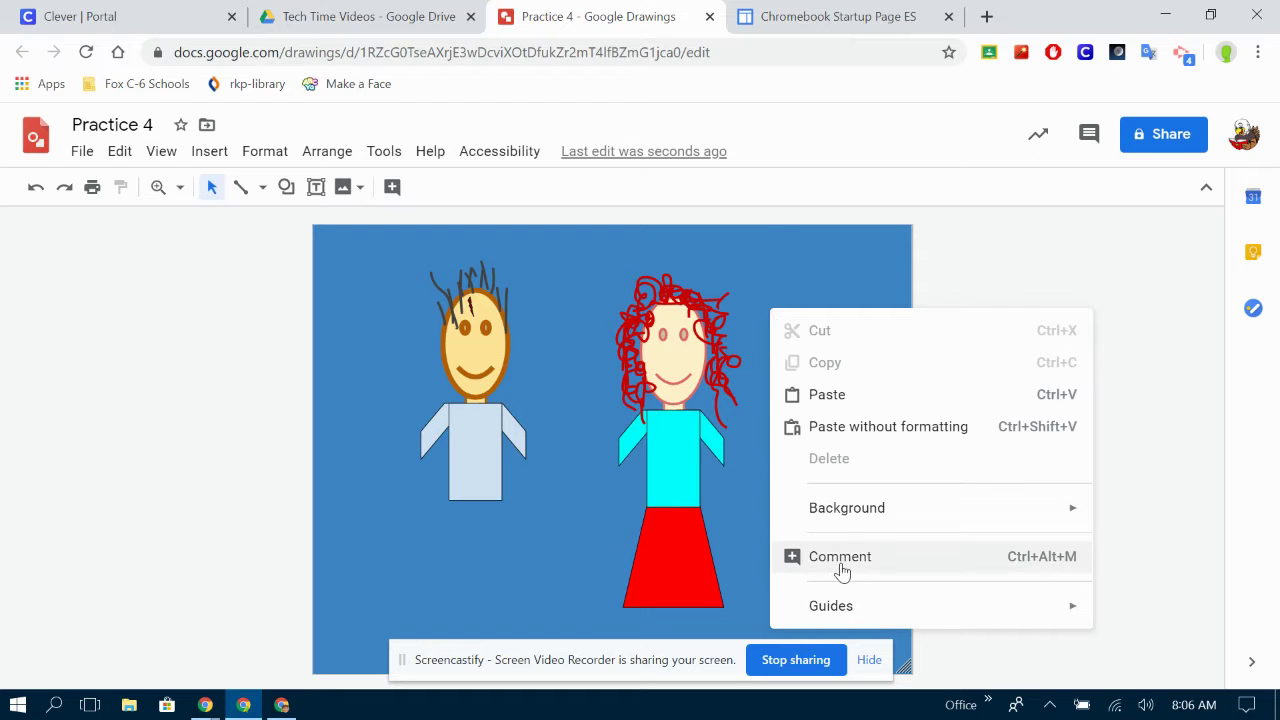
mouse_move(842, 524)
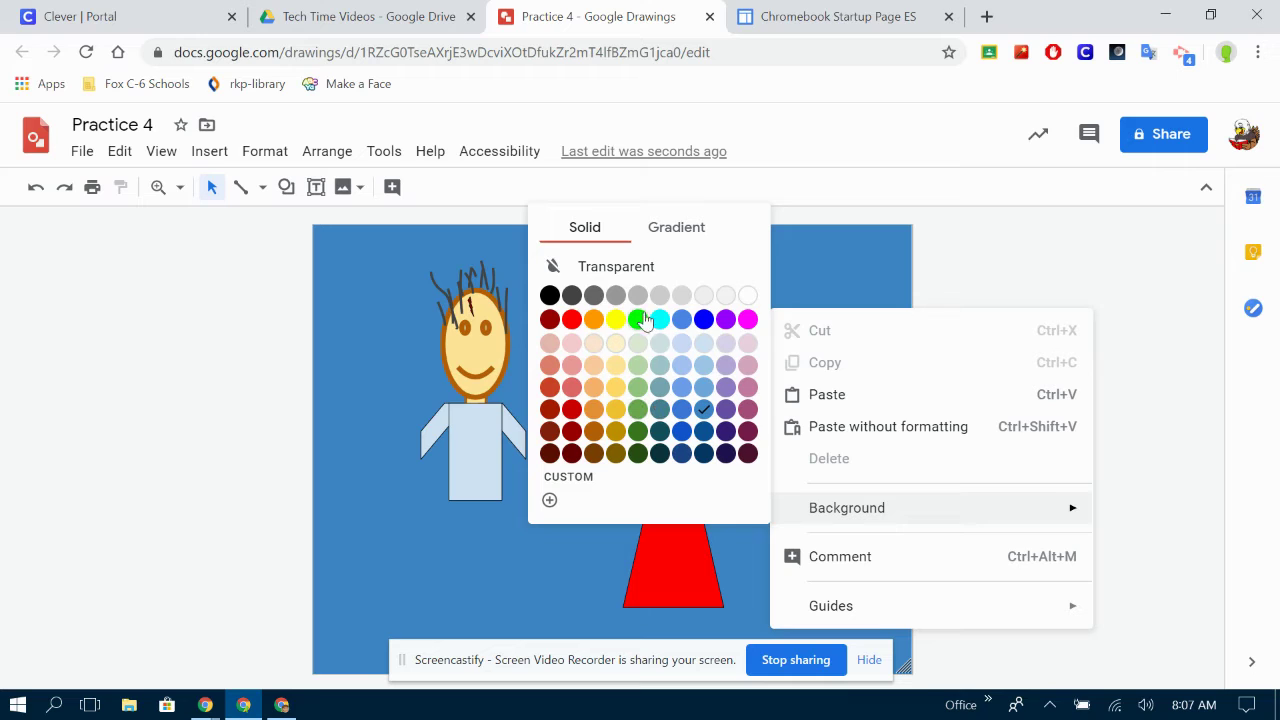
click(675, 229)
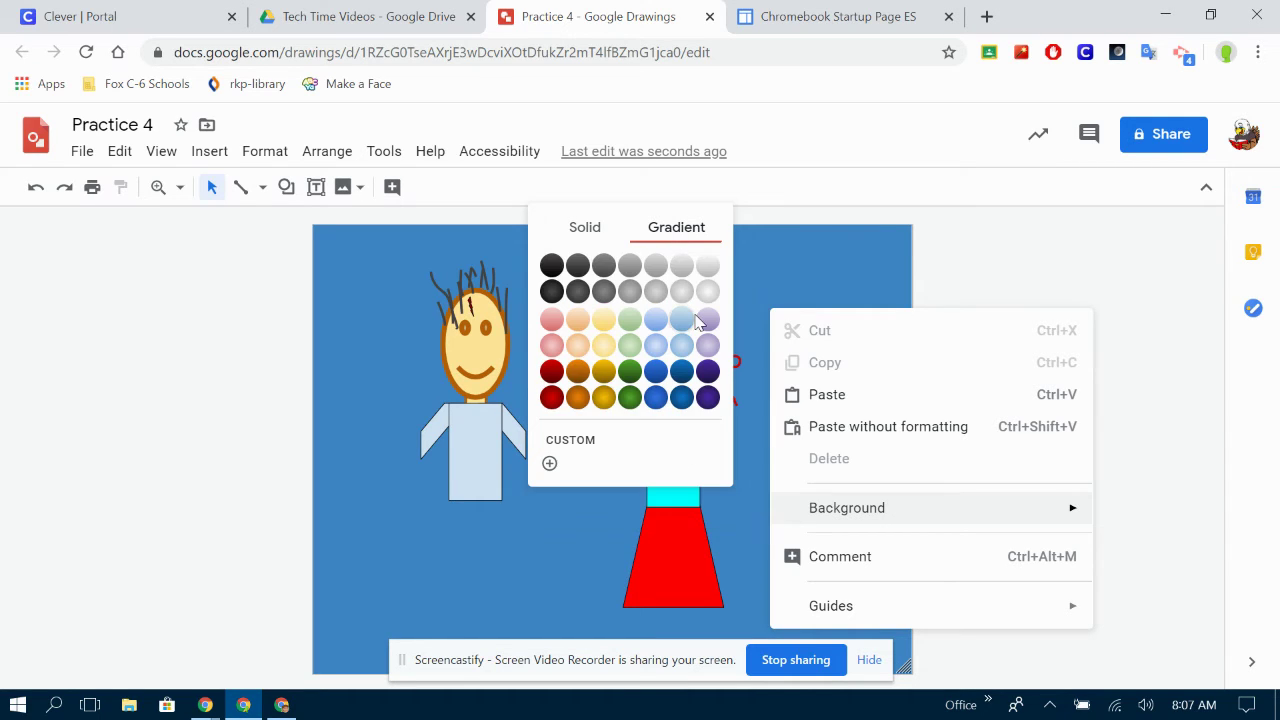
click(655, 347)
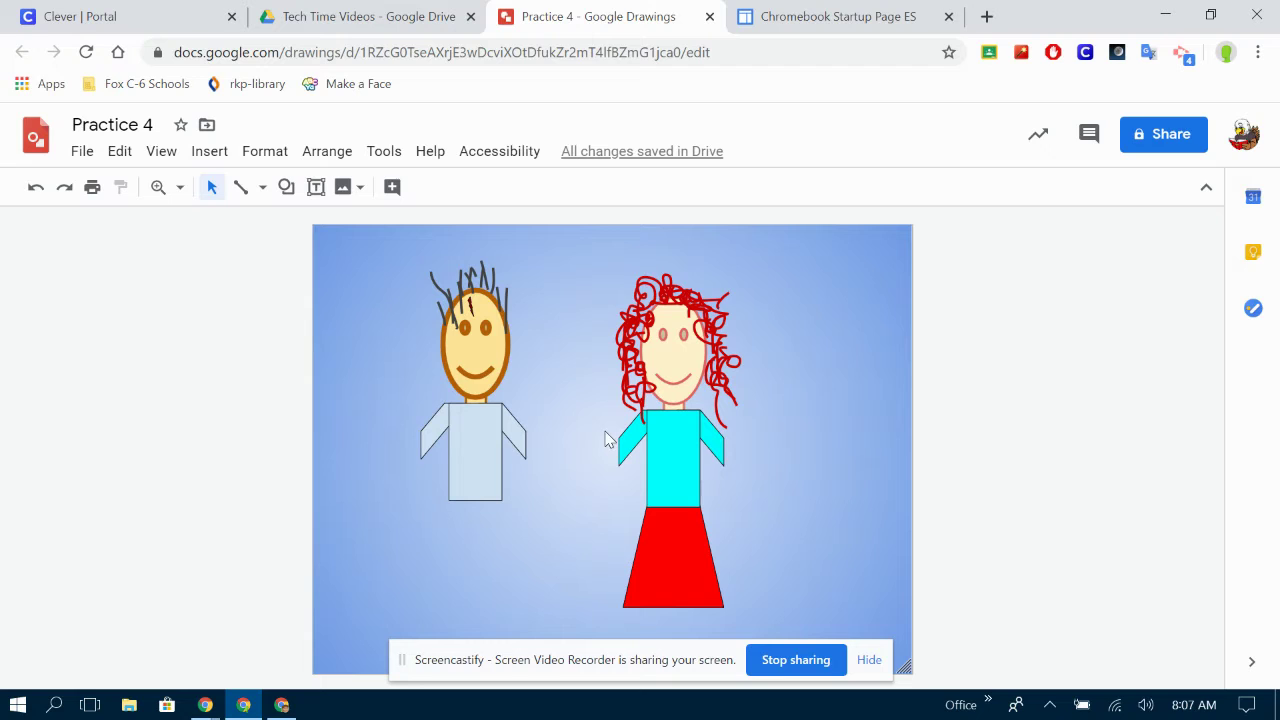
right_click(807, 351)
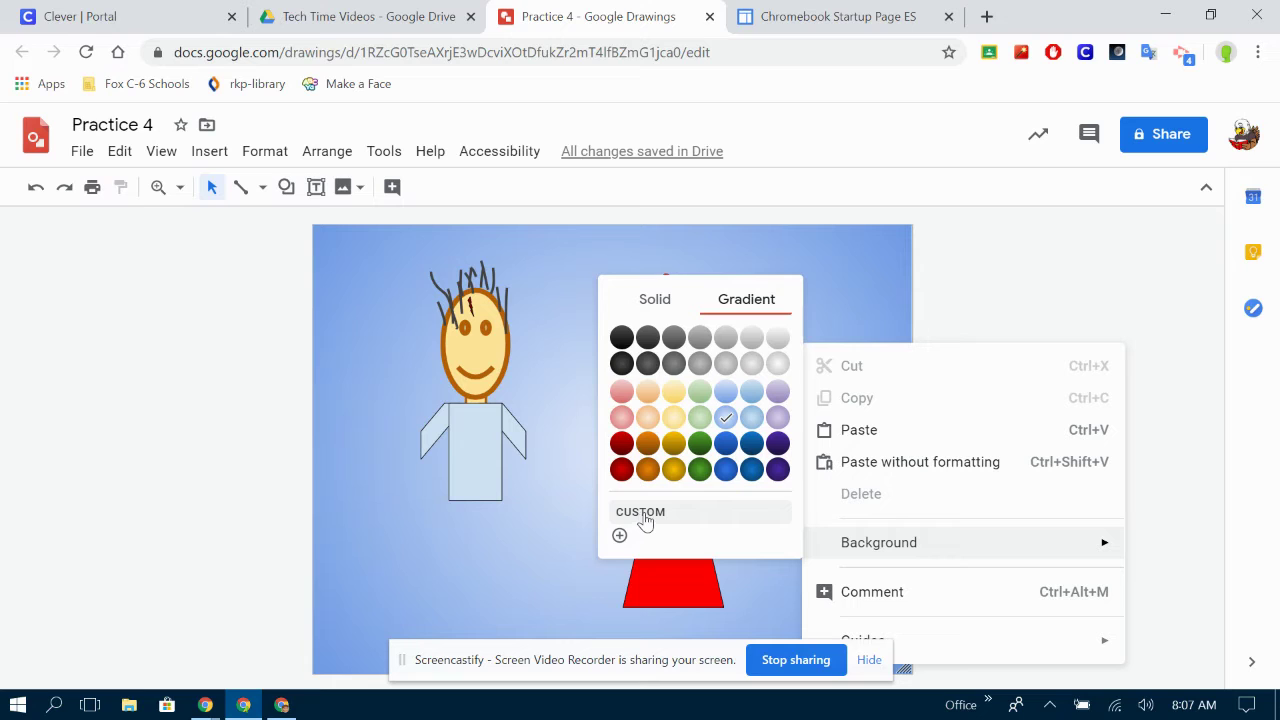
In Custom Gradient, make the outer stop dark orange and the centre stop dark green
click(645, 522)
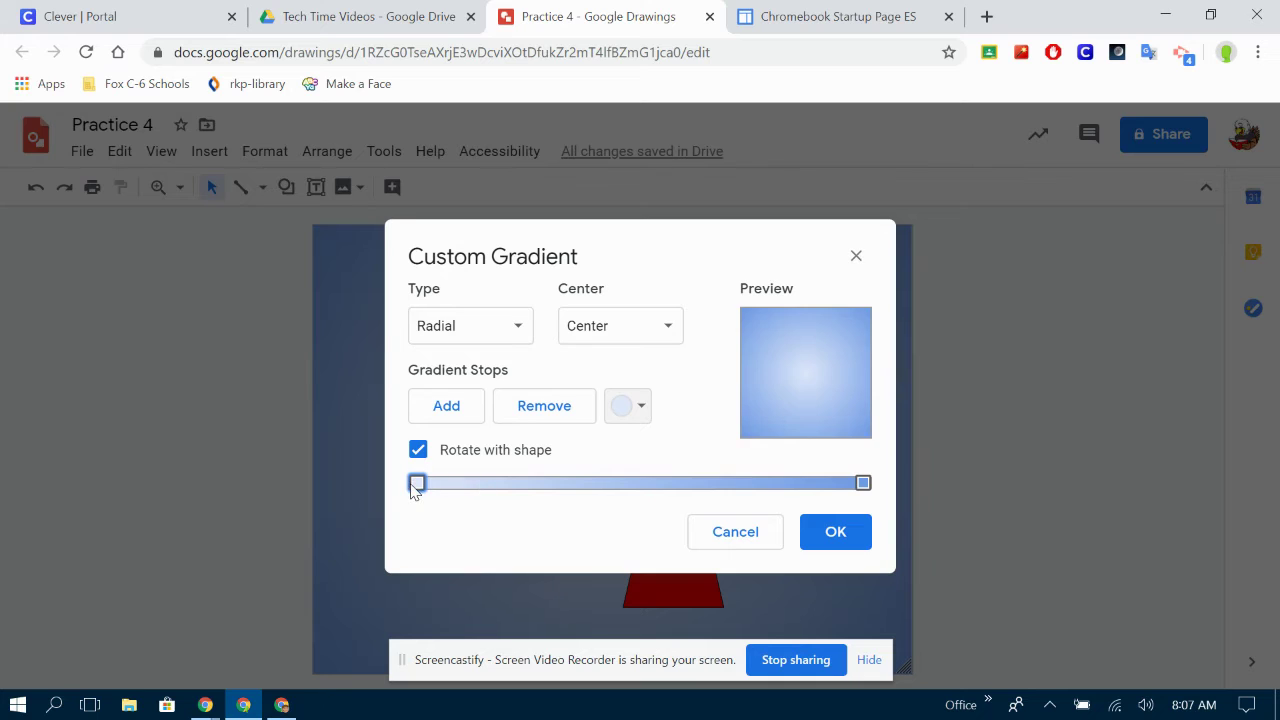
click(862, 484)
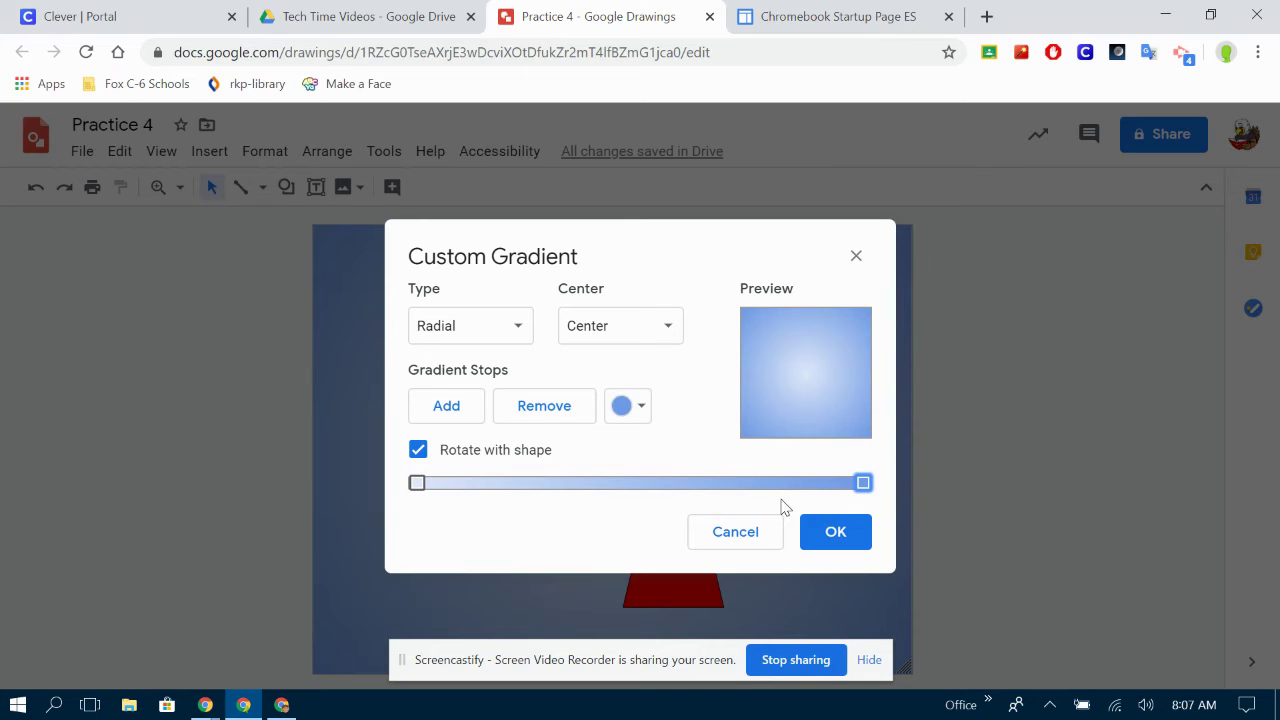
click(621, 410)
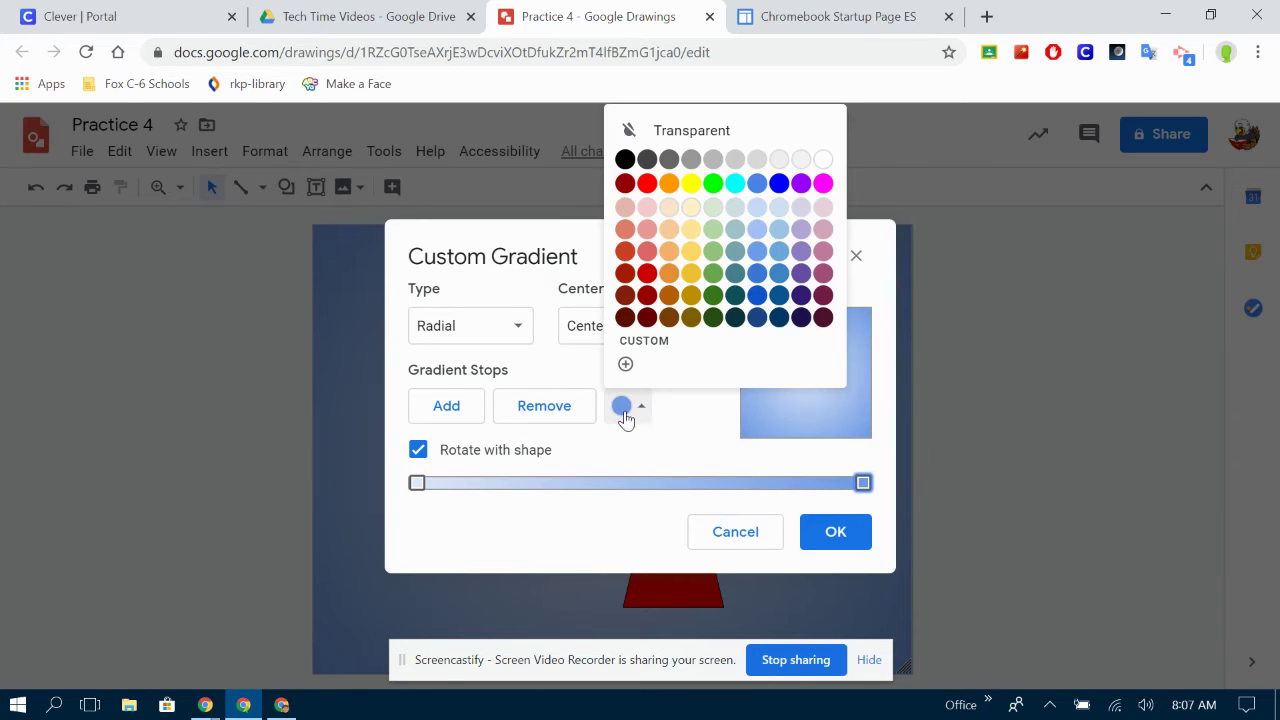
click(660, 300)
click(418, 484)
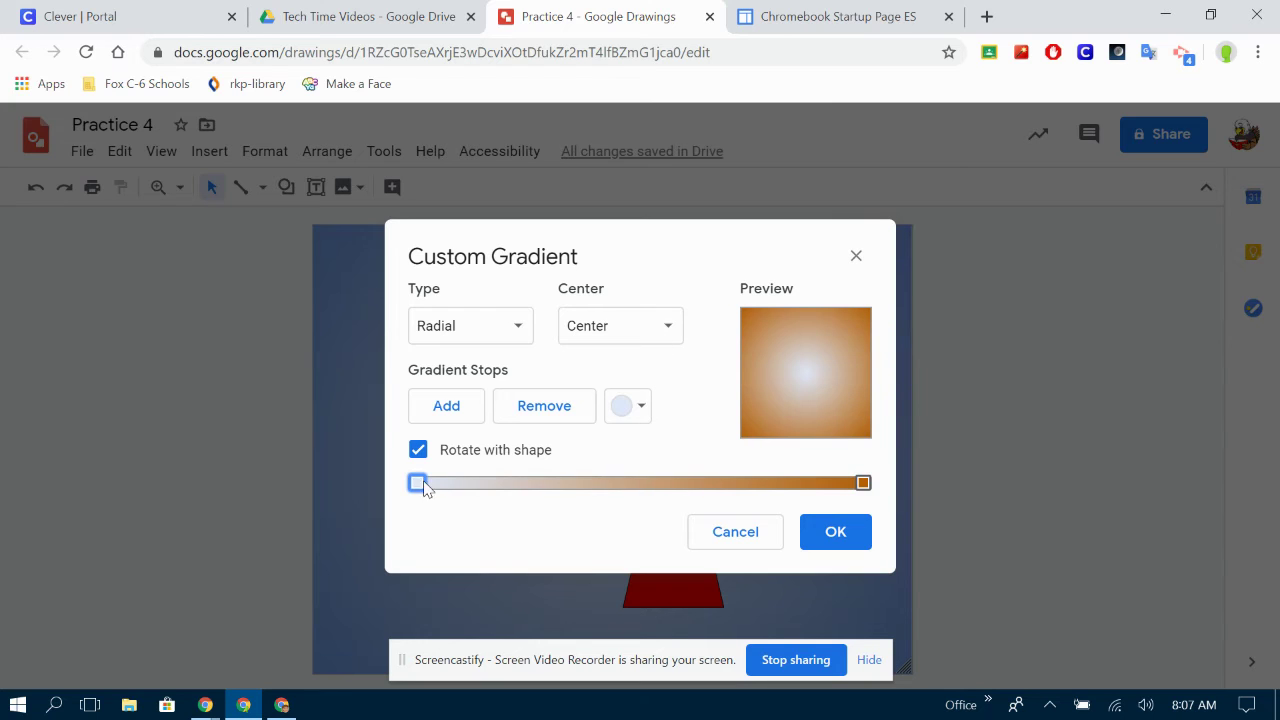
click(630, 408)
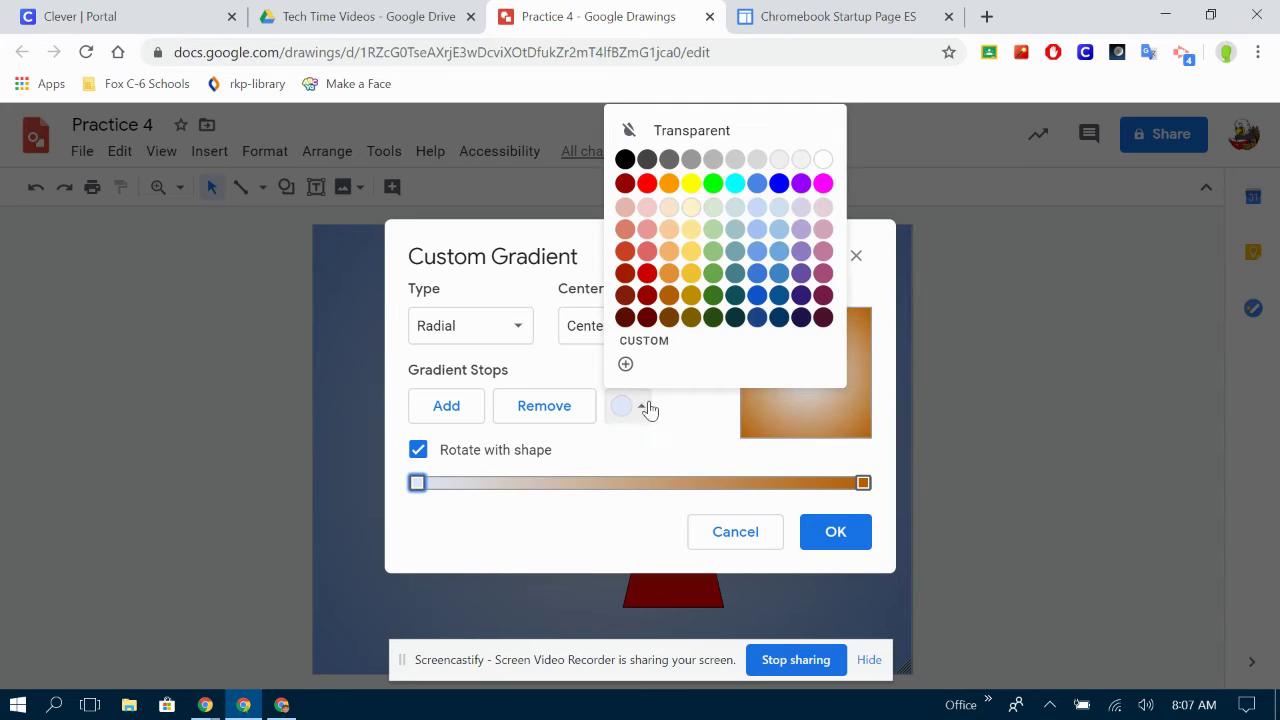
click(713, 296)
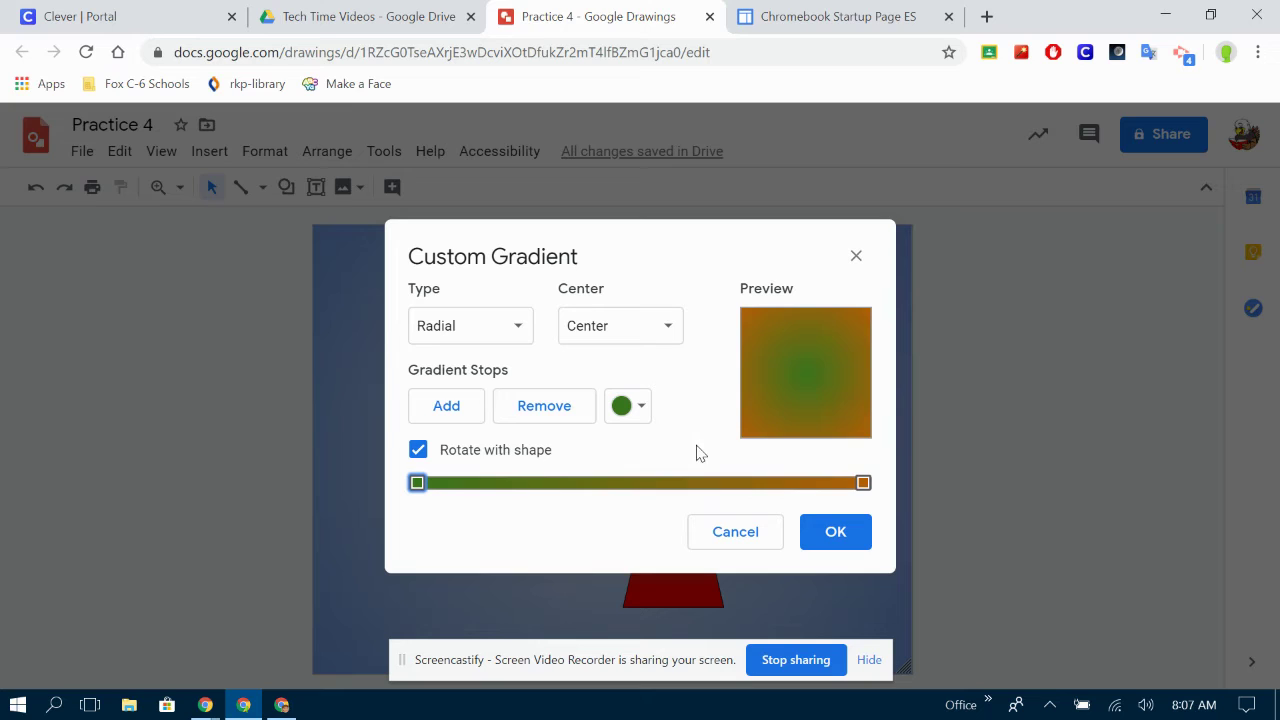
Add three extra gradient stops and spread them between the centre and edge
click(440, 412)
click(440, 412)
click(440, 412)
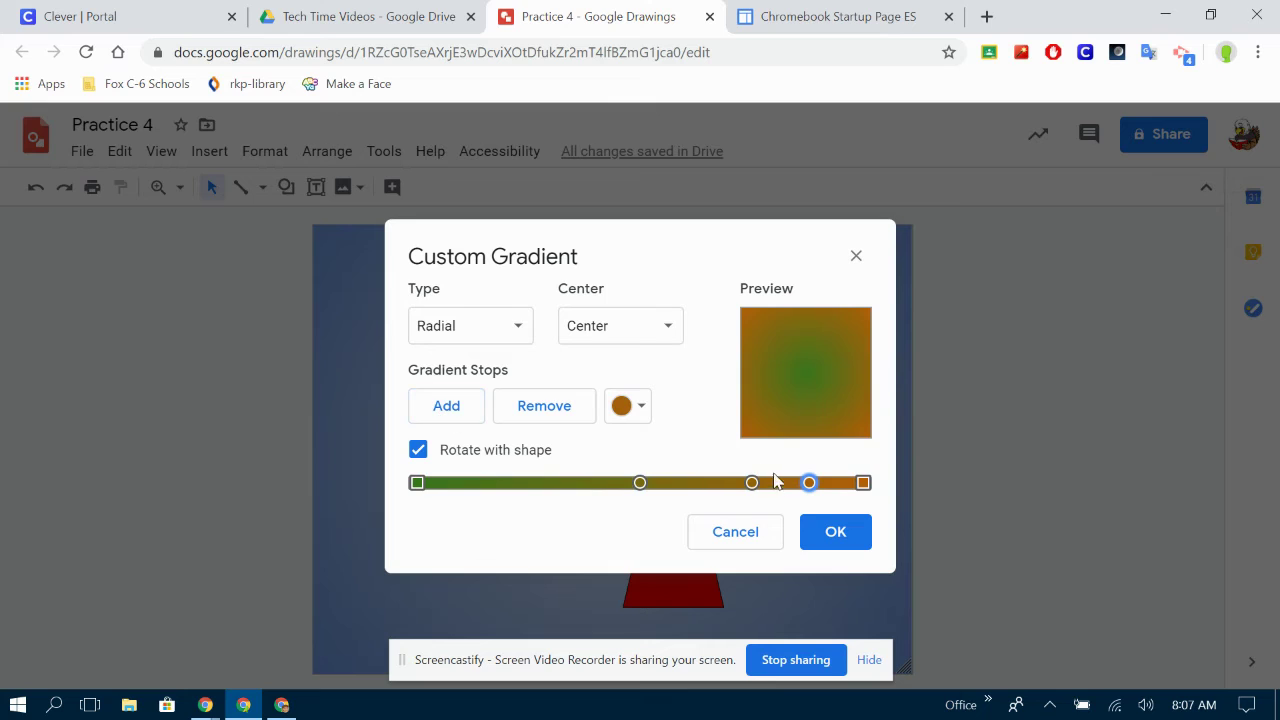
drag(796, 483, 564, 483)
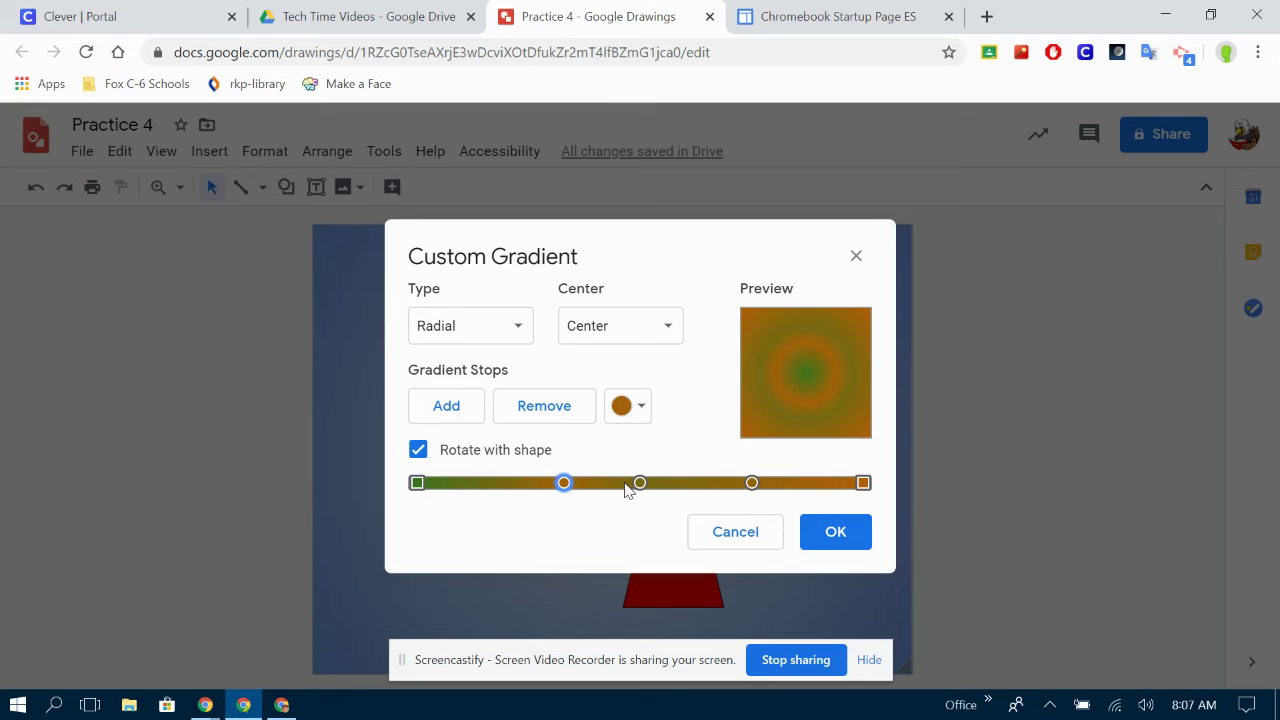
drag(641, 484, 649, 484)
drag(564, 483, 525, 484)
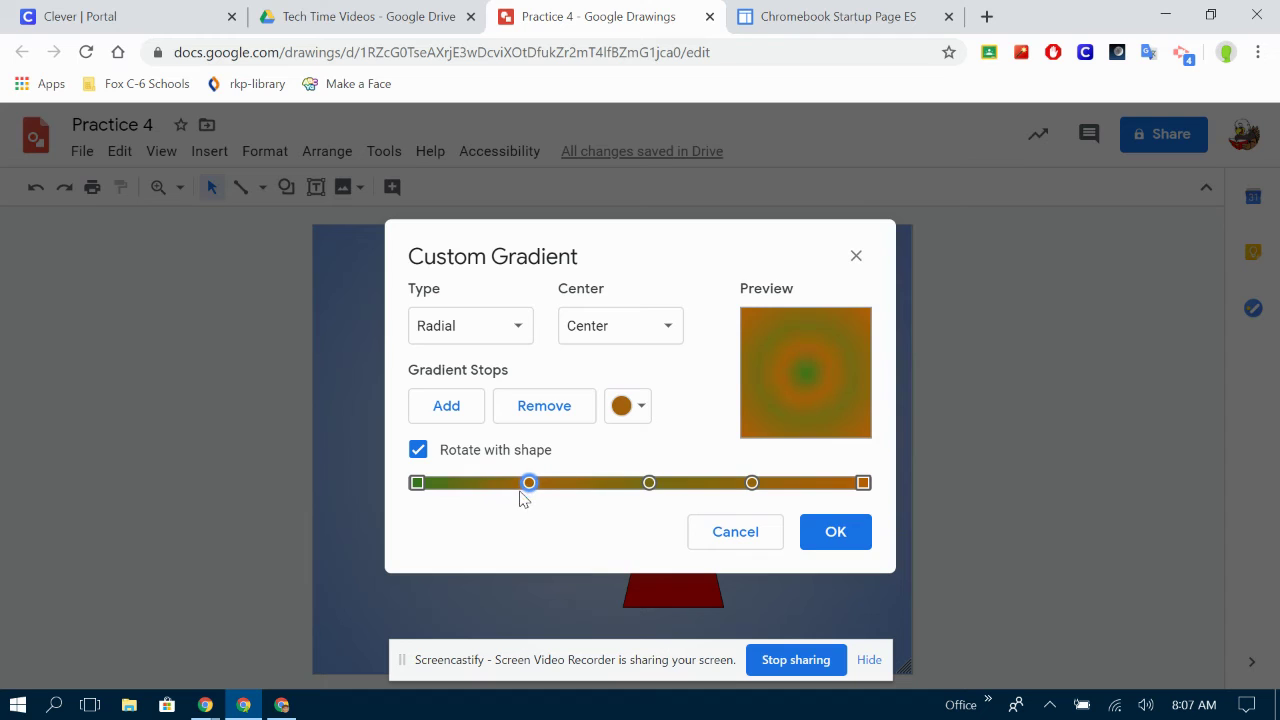
Colour the first gradient stop cyan and the second magenta
click(417, 484)
click(620, 412)
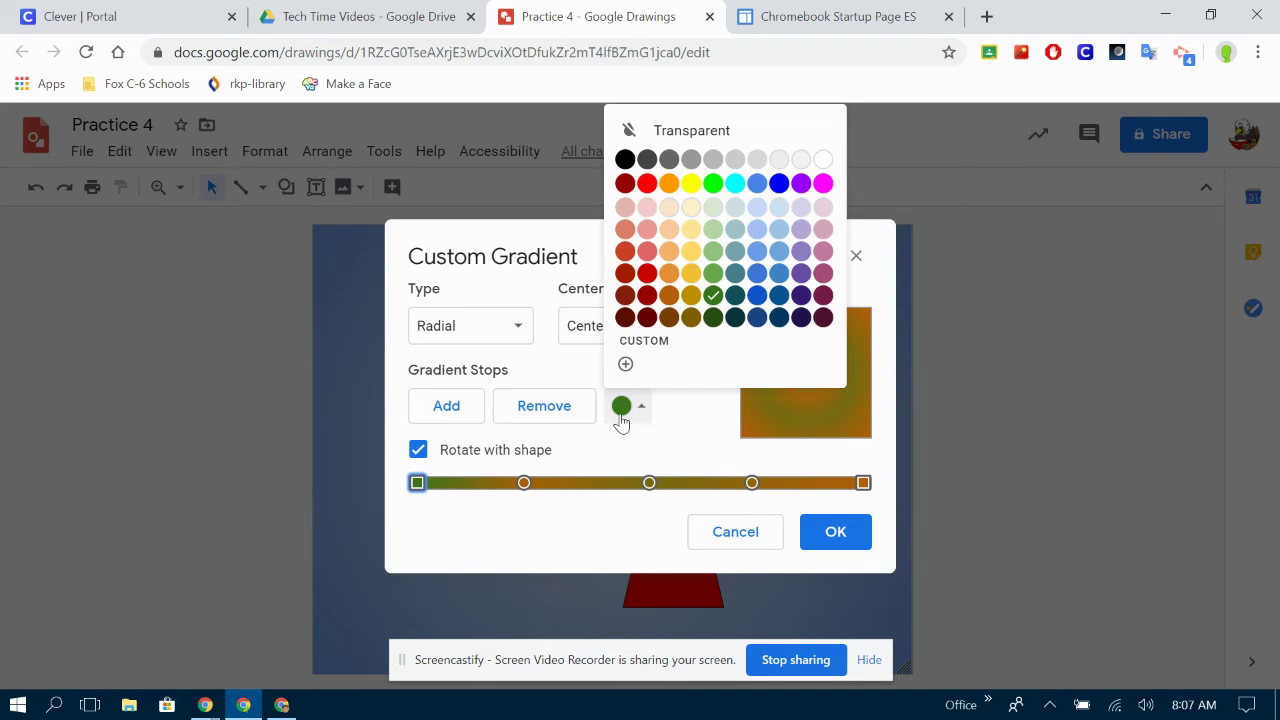
click(735, 183)
click(524, 484)
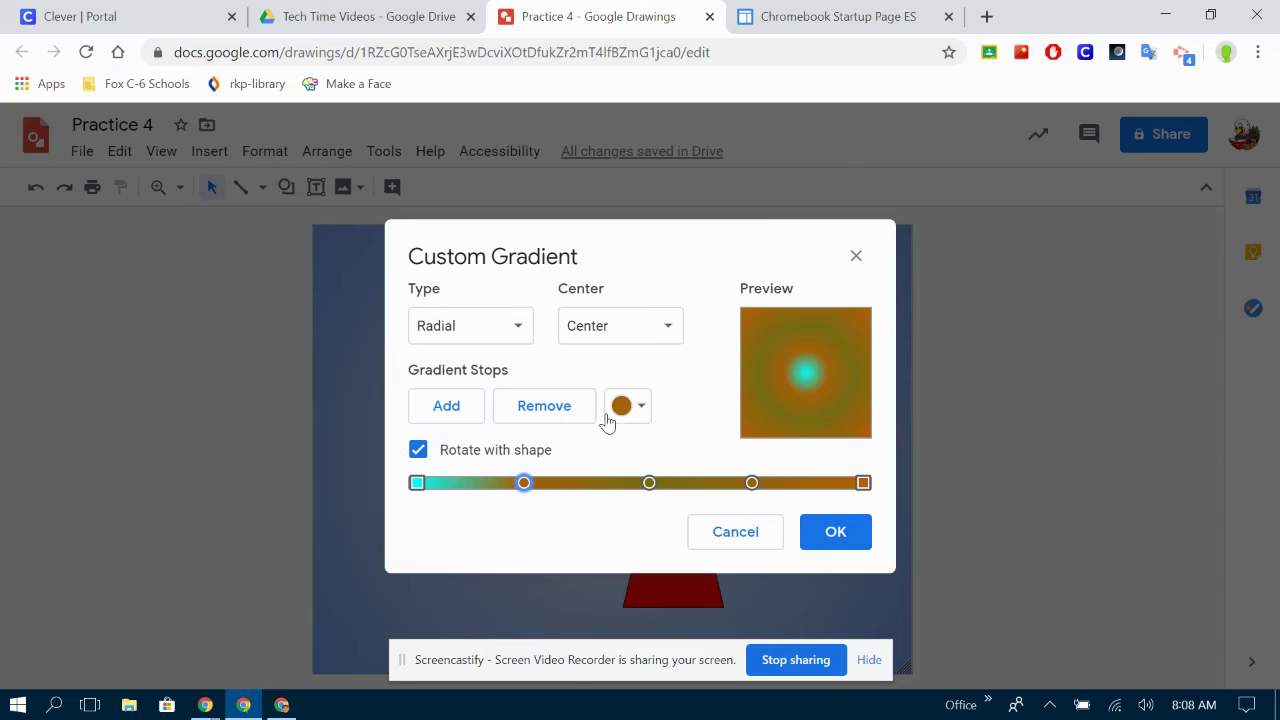
click(625, 408)
click(823, 184)
Colour the remaining stops bright green, blue and red, and apply the gradient
click(649, 484)
click(640, 410)
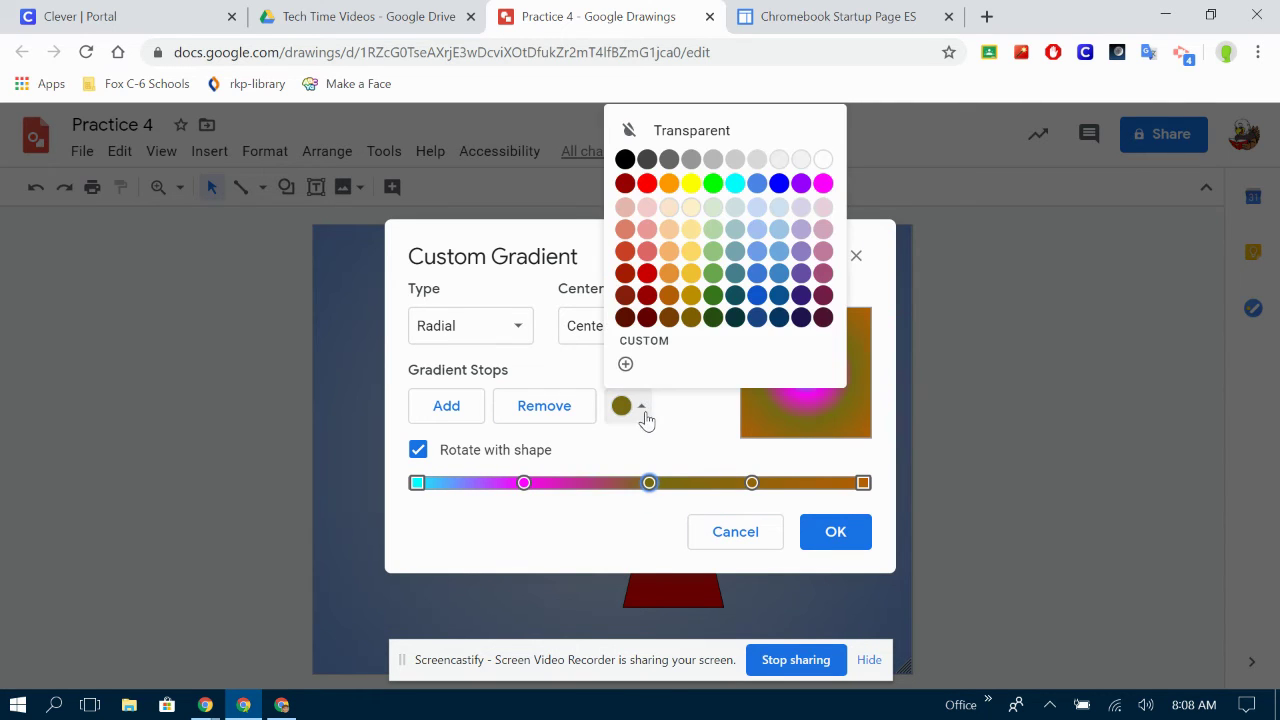
click(713, 183)
click(752, 484)
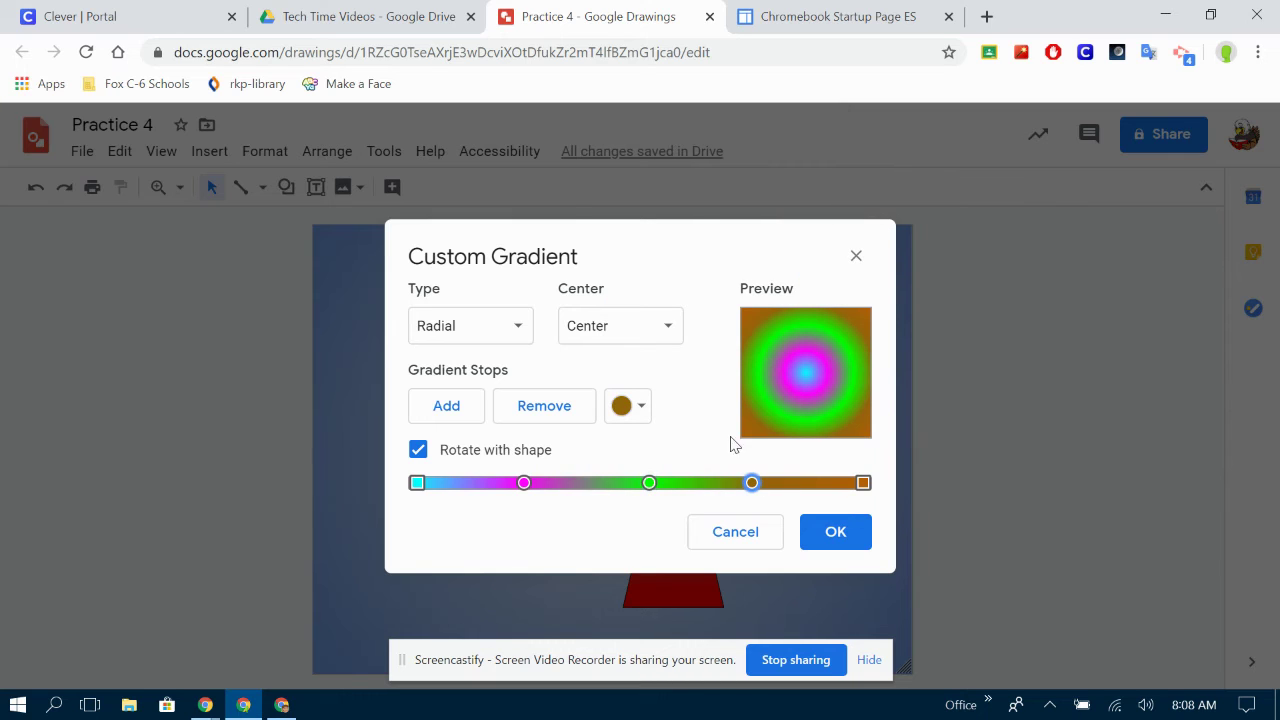
click(634, 418)
click(757, 273)
click(863, 483)
click(622, 406)
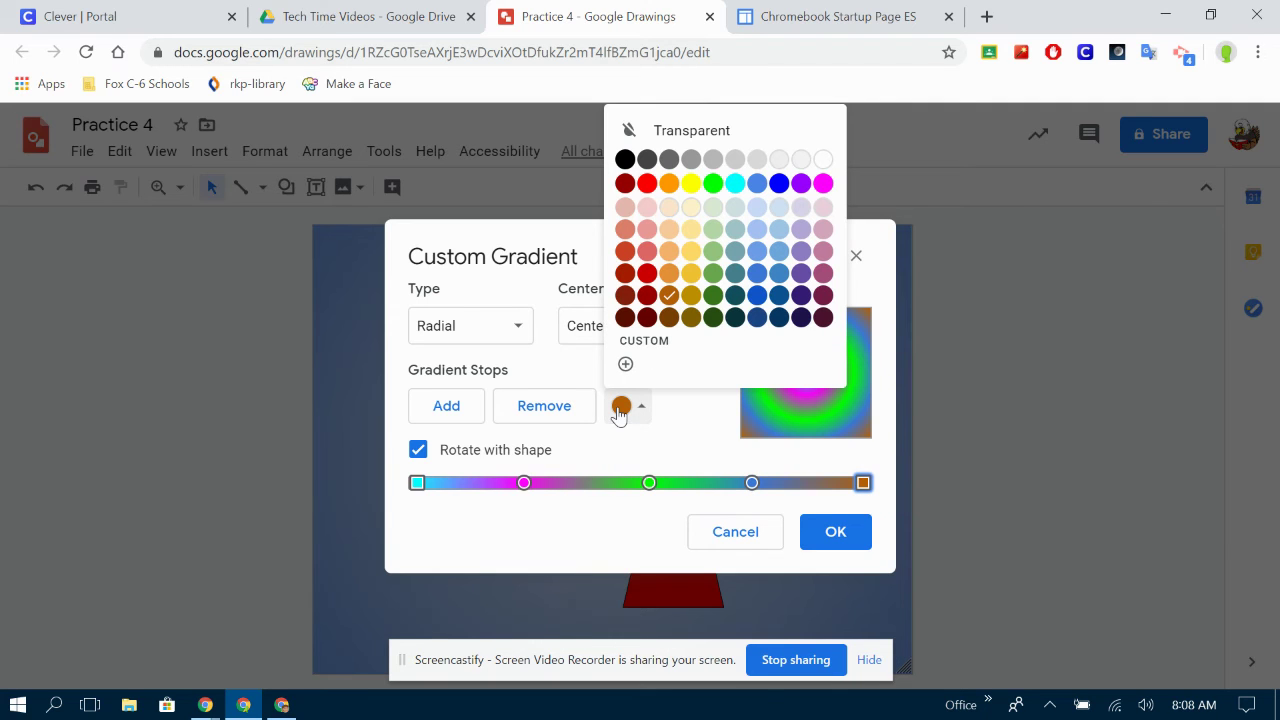
click(647, 183)
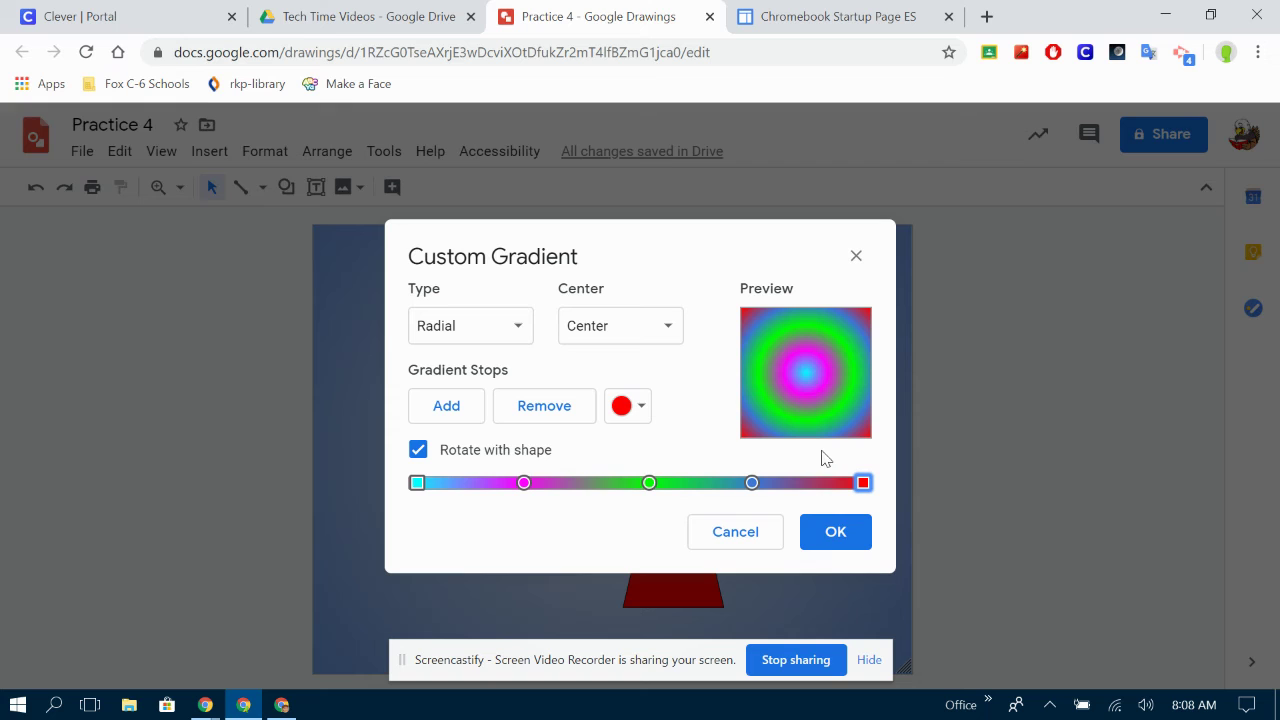
click(830, 542)
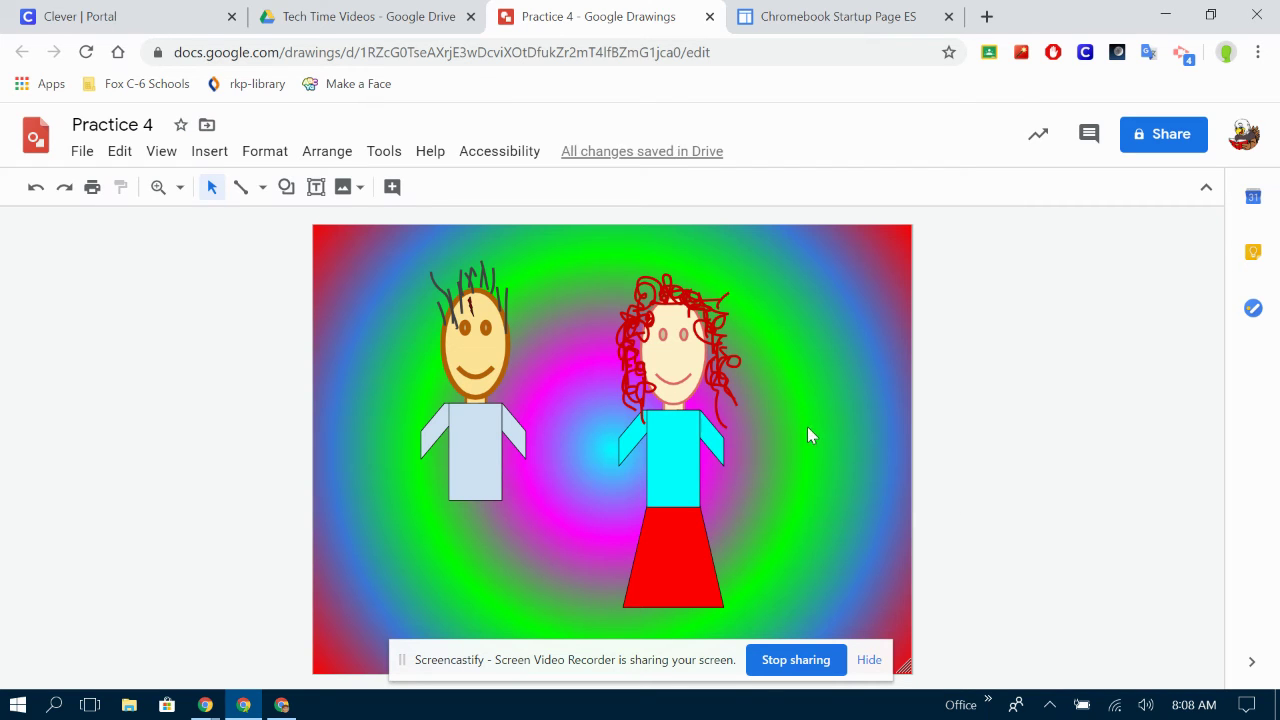
Reopen the Custom Gradient settings for the canvas background
right_click(825, 297)
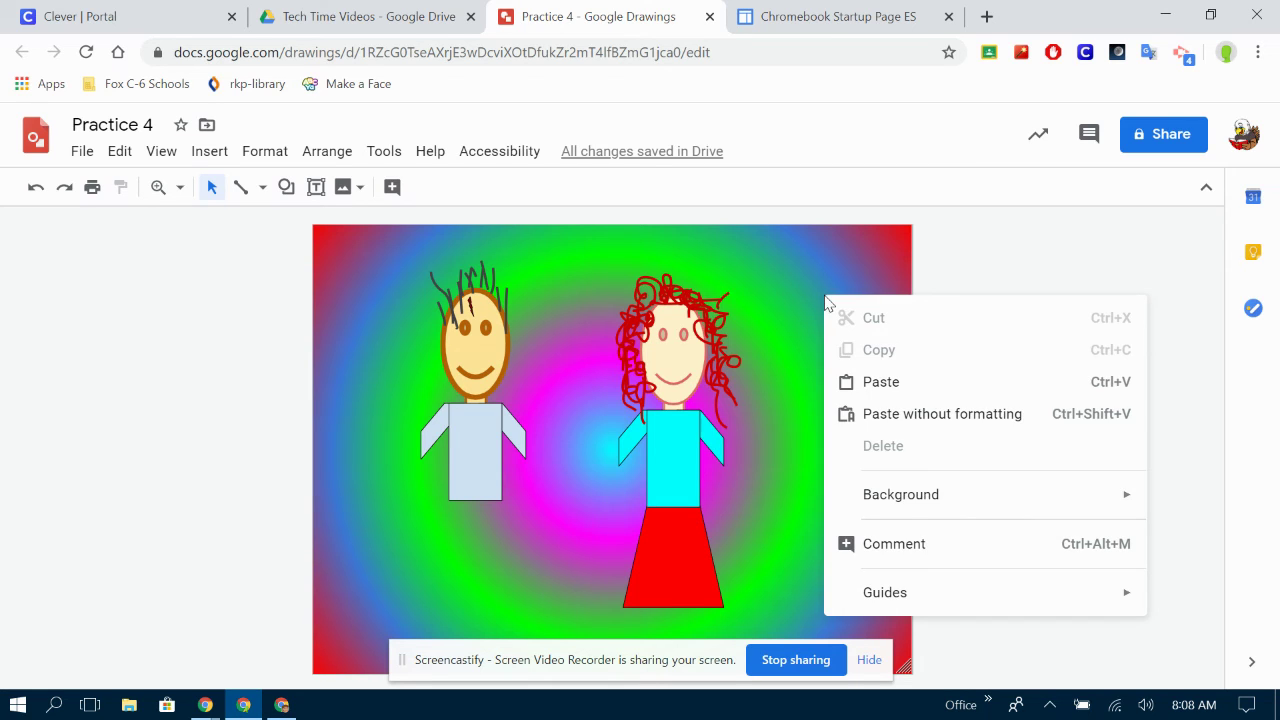
mouse_move(897, 505)
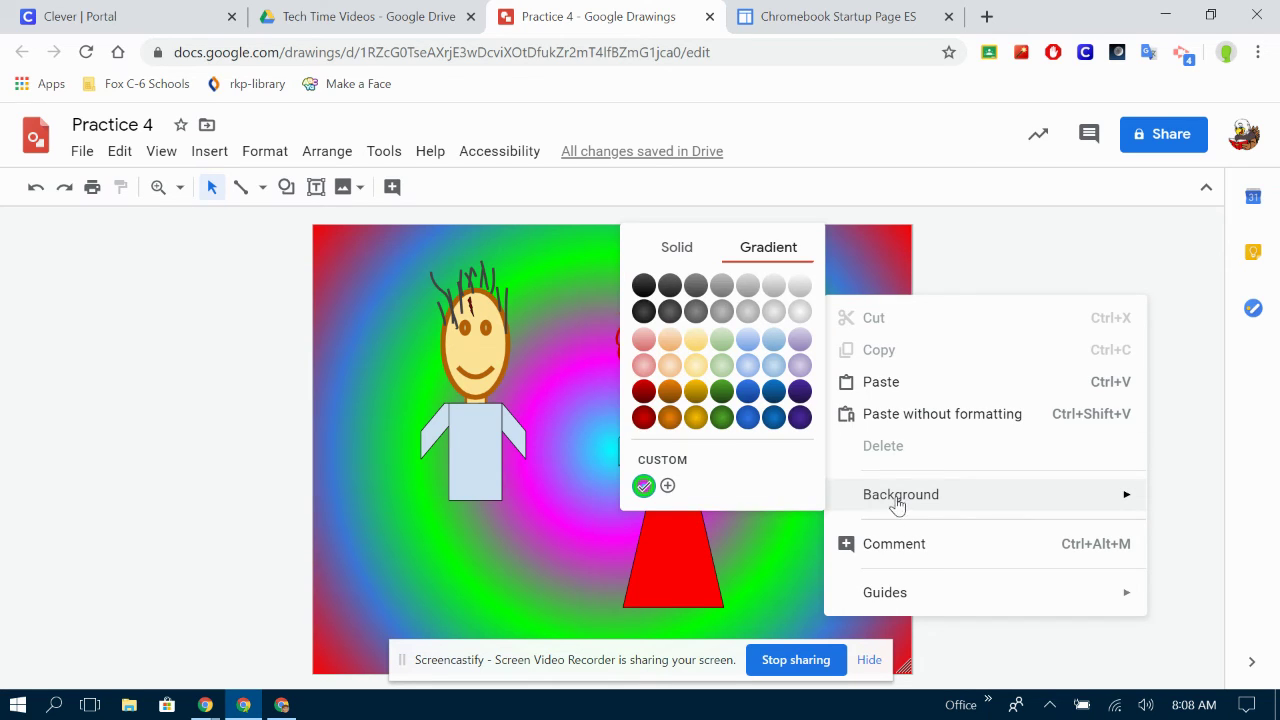
click(660, 466)
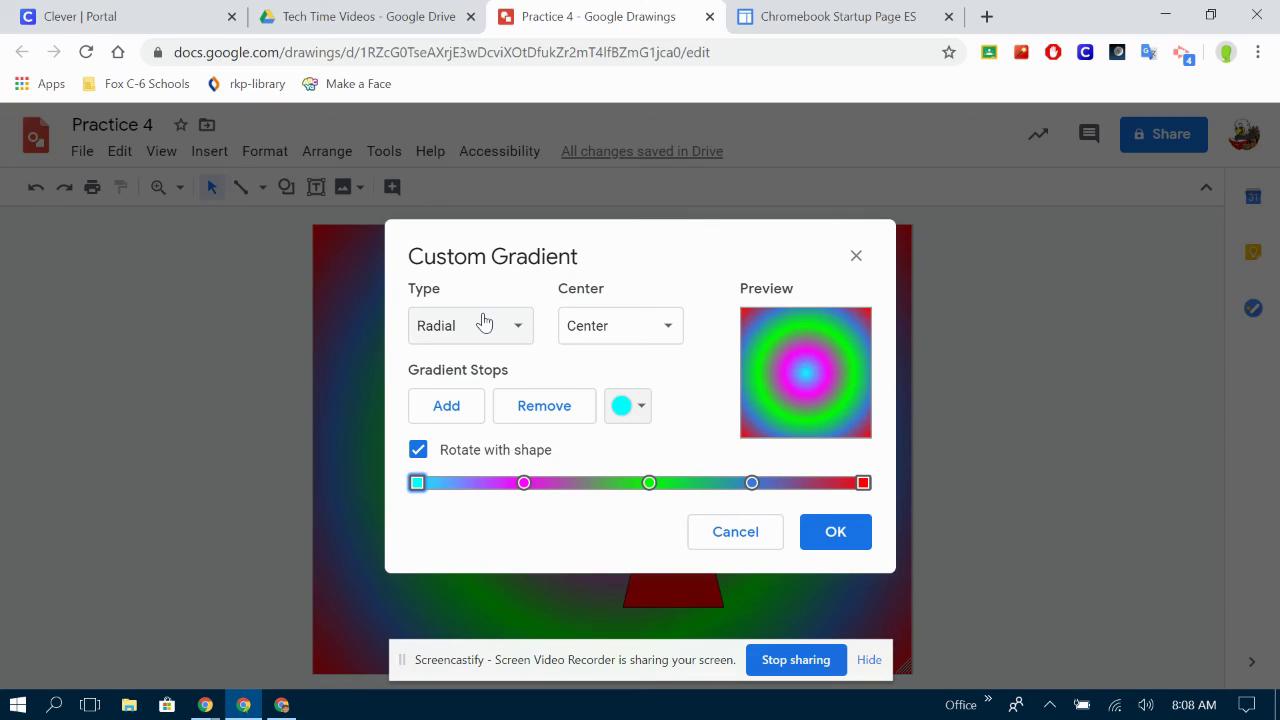
Try a linear gradient at angles 45°, 180° and 270°
click(443, 324)
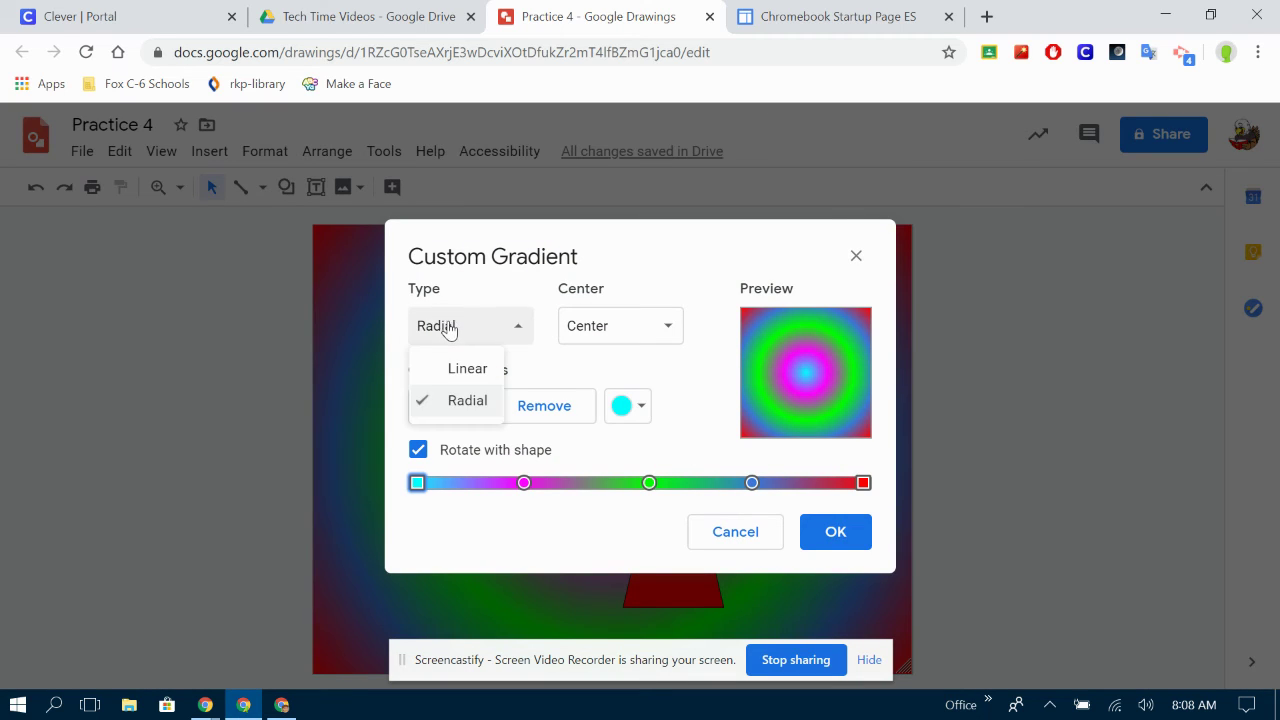
click(453, 370)
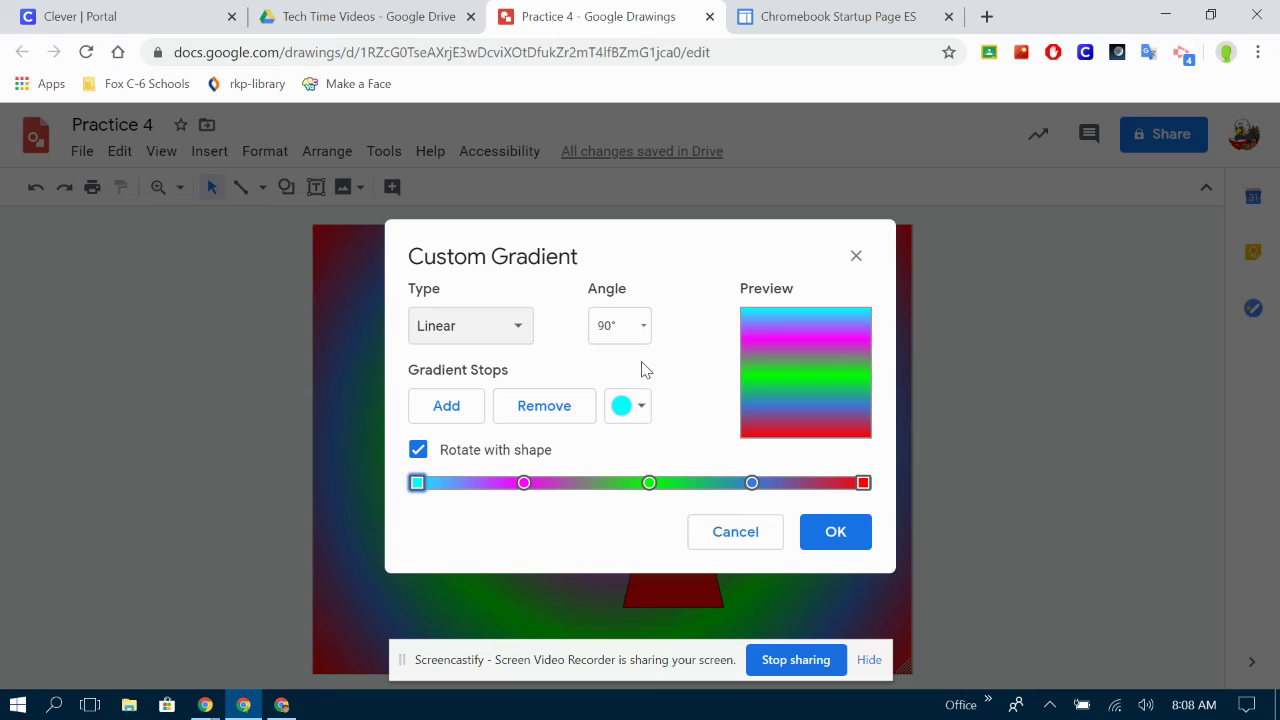
click(641, 333)
click(645, 402)
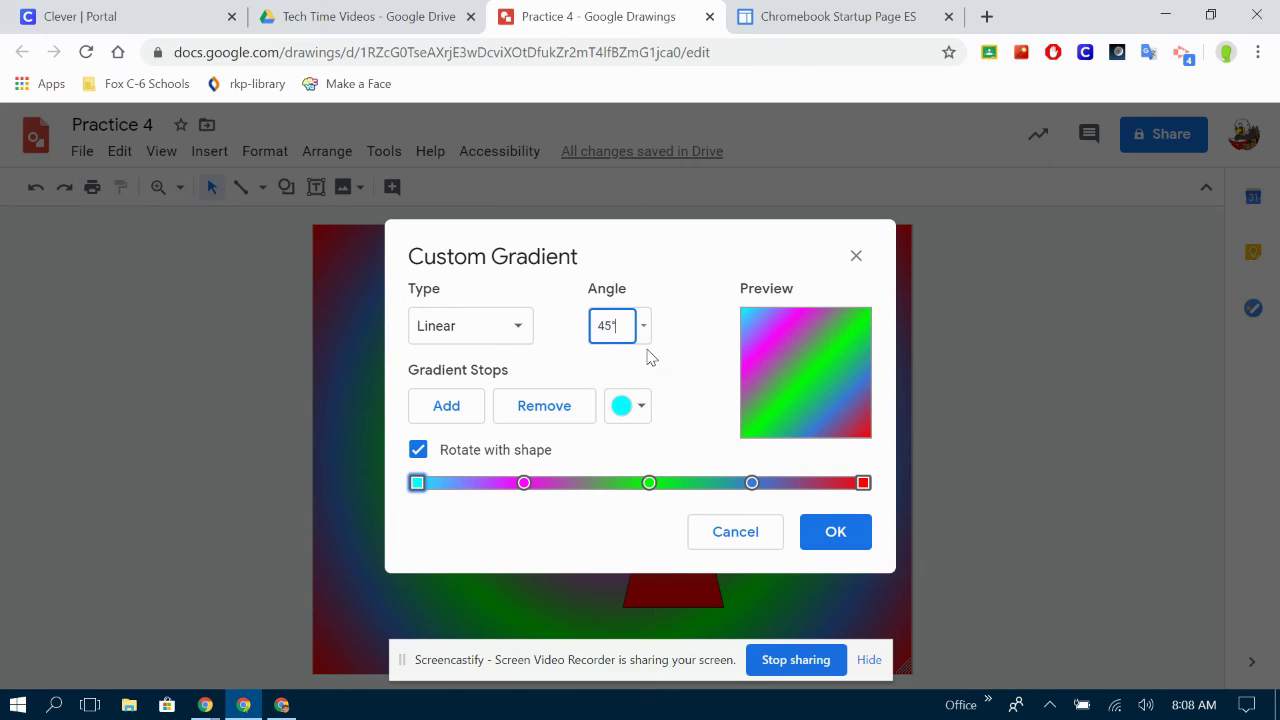
click(645, 330)
click(643, 495)
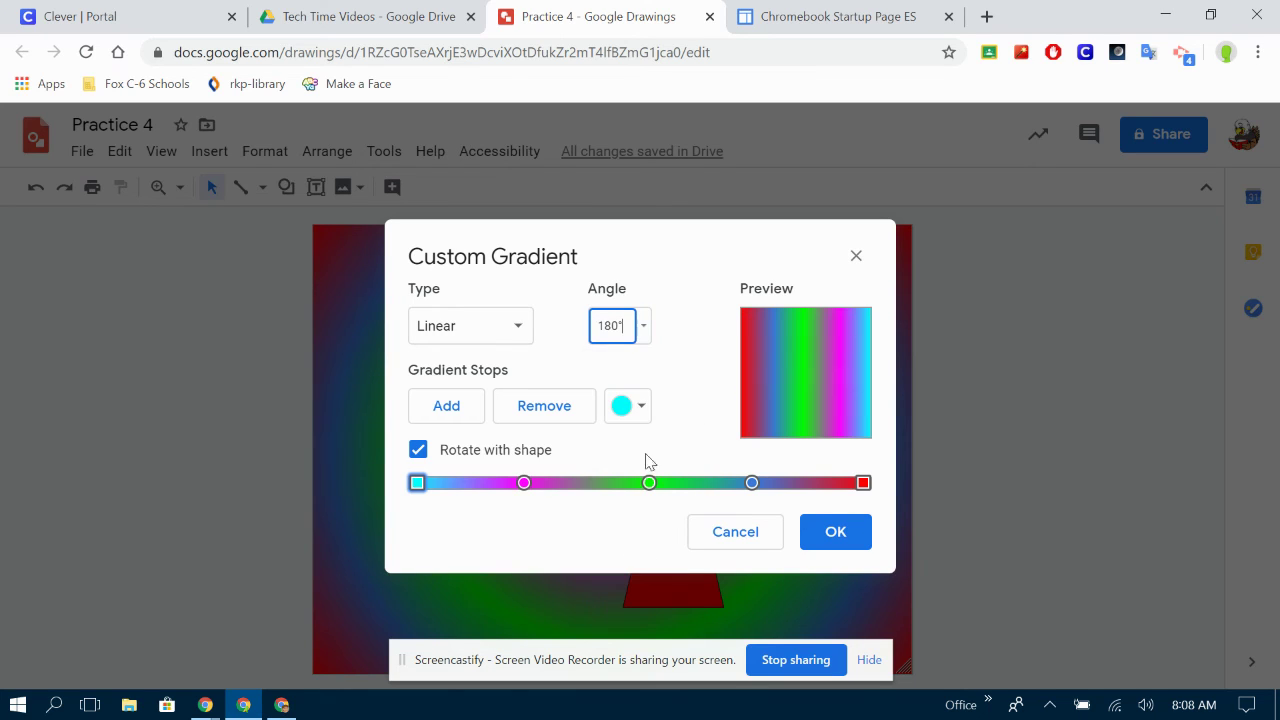
click(645, 338)
click(637, 558)
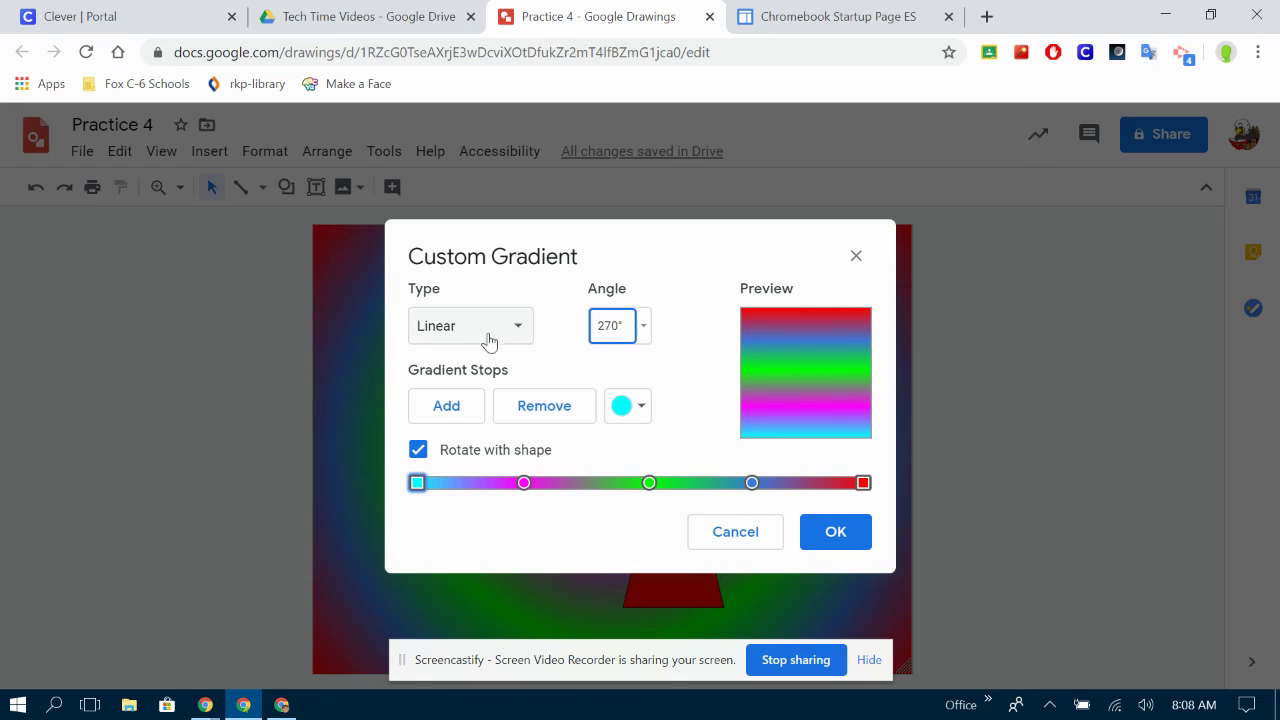
Switch back to radial and try each corner centre, ending on Bottom right
click(488, 341)
click(488, 400)
click(628, 338)
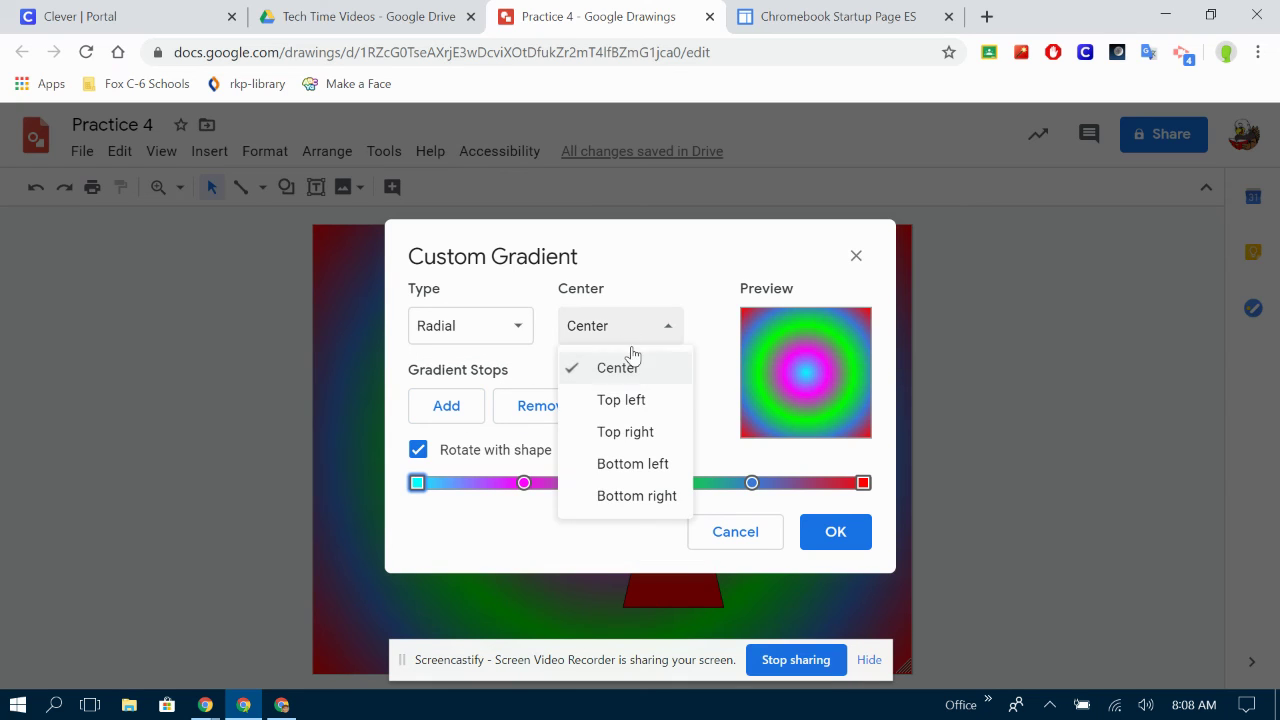
click(621, 400)
click(630, 338)
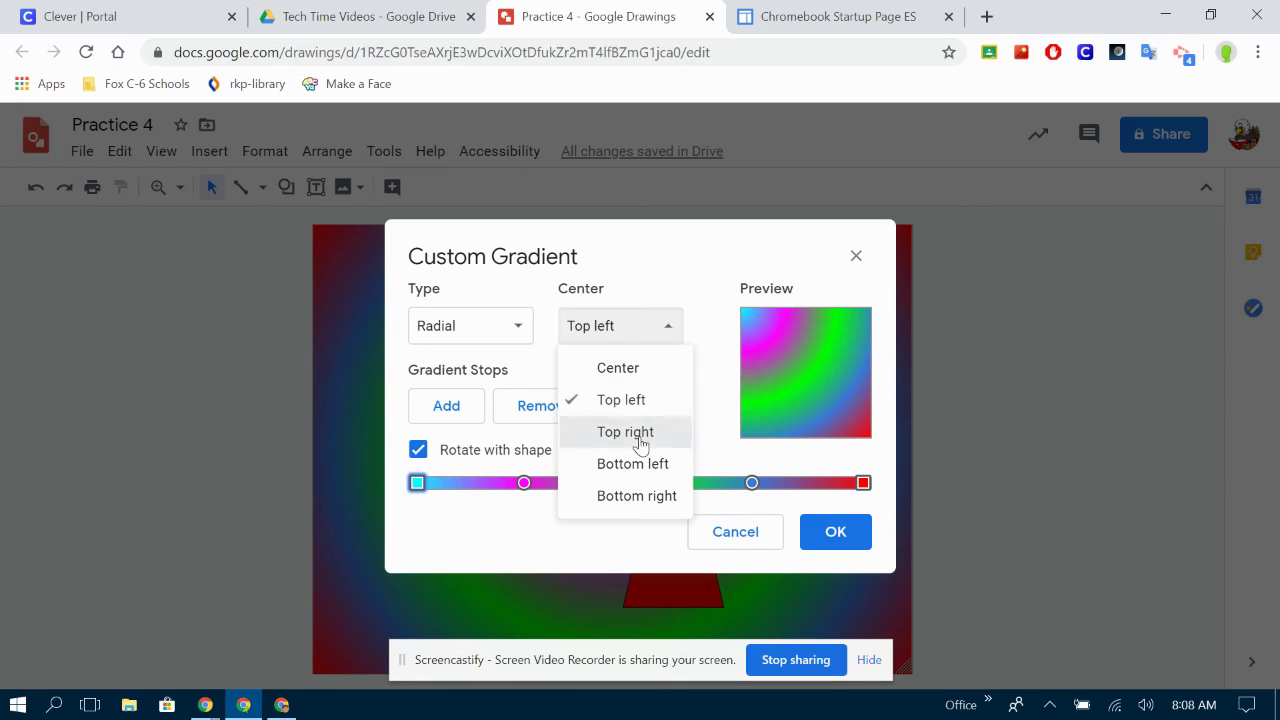
click(625, 432)
click(651, 337)
click(633, 463)
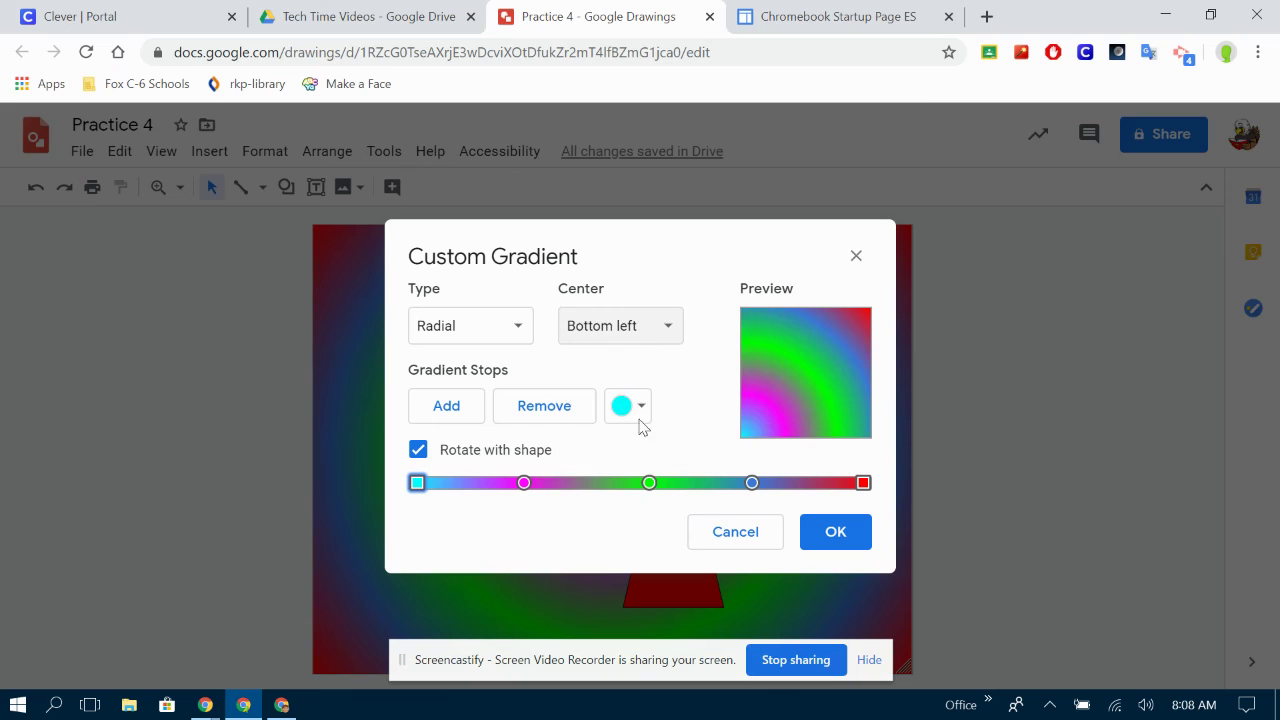
click(631, 330)
click(636, 492)
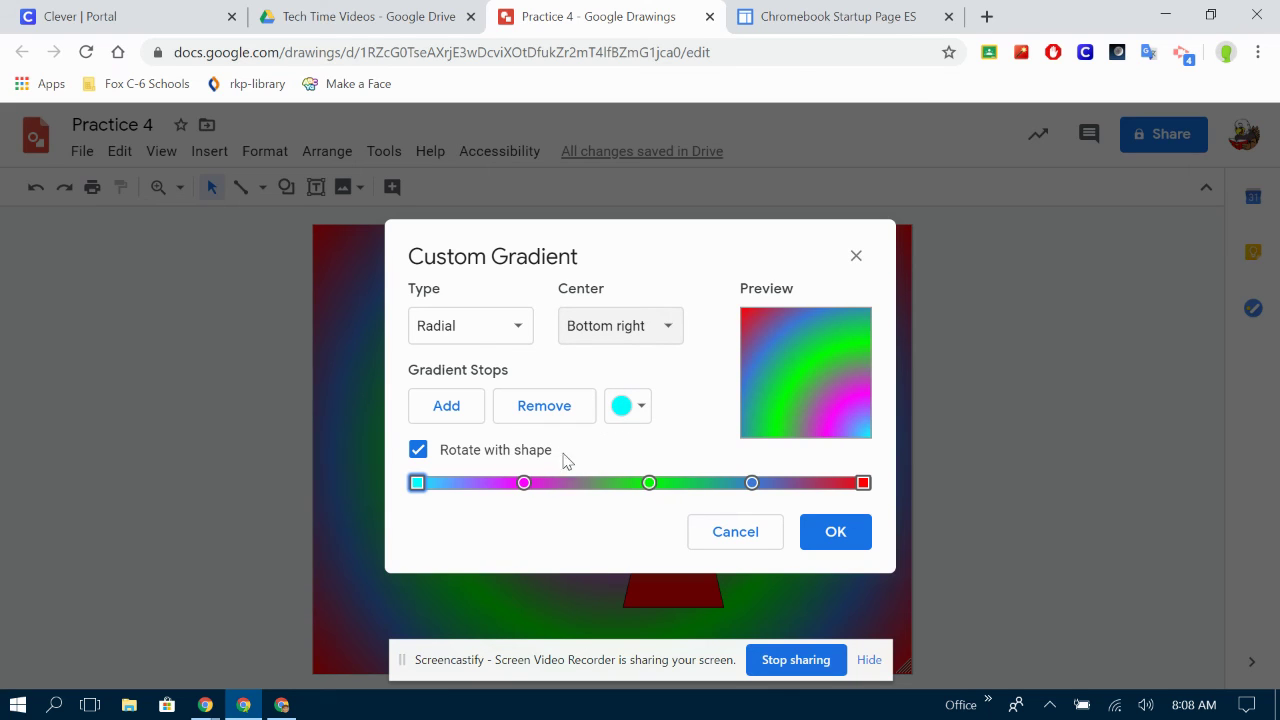
Recolour gradient stops two to five as green, cyan, green and cyan
click(523, 483)
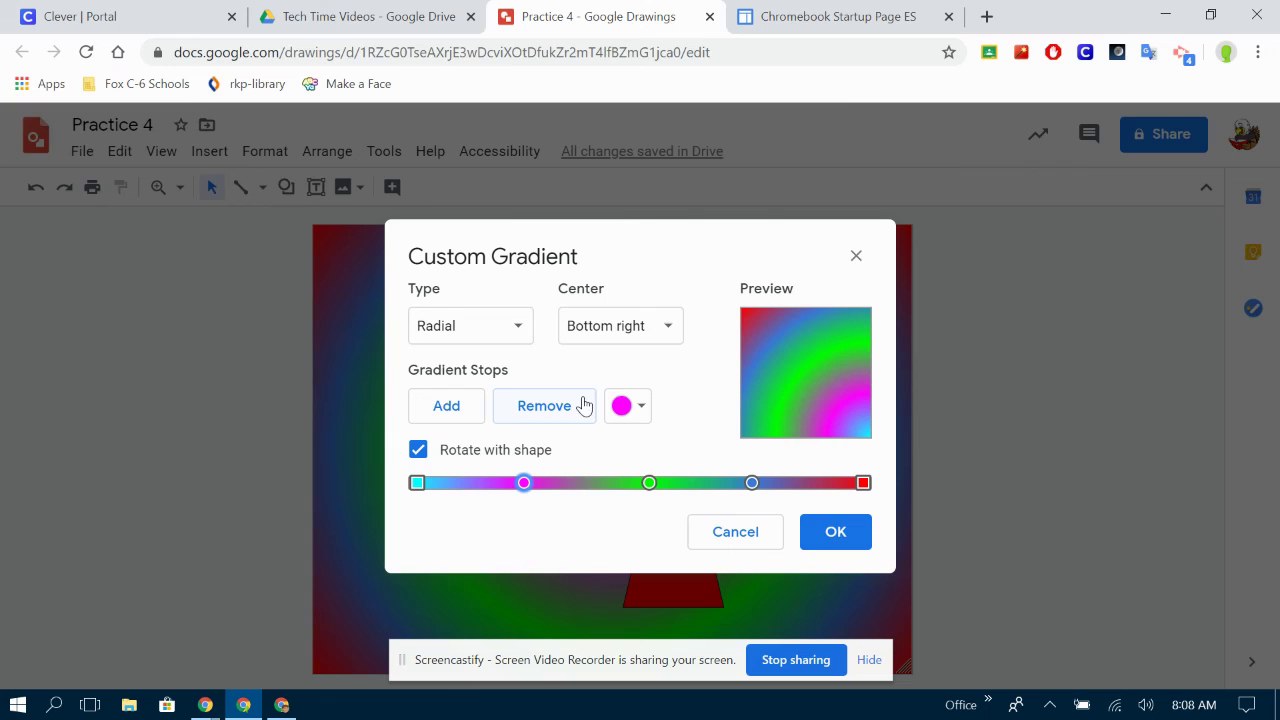
click(622, 407)
click(713, 183)
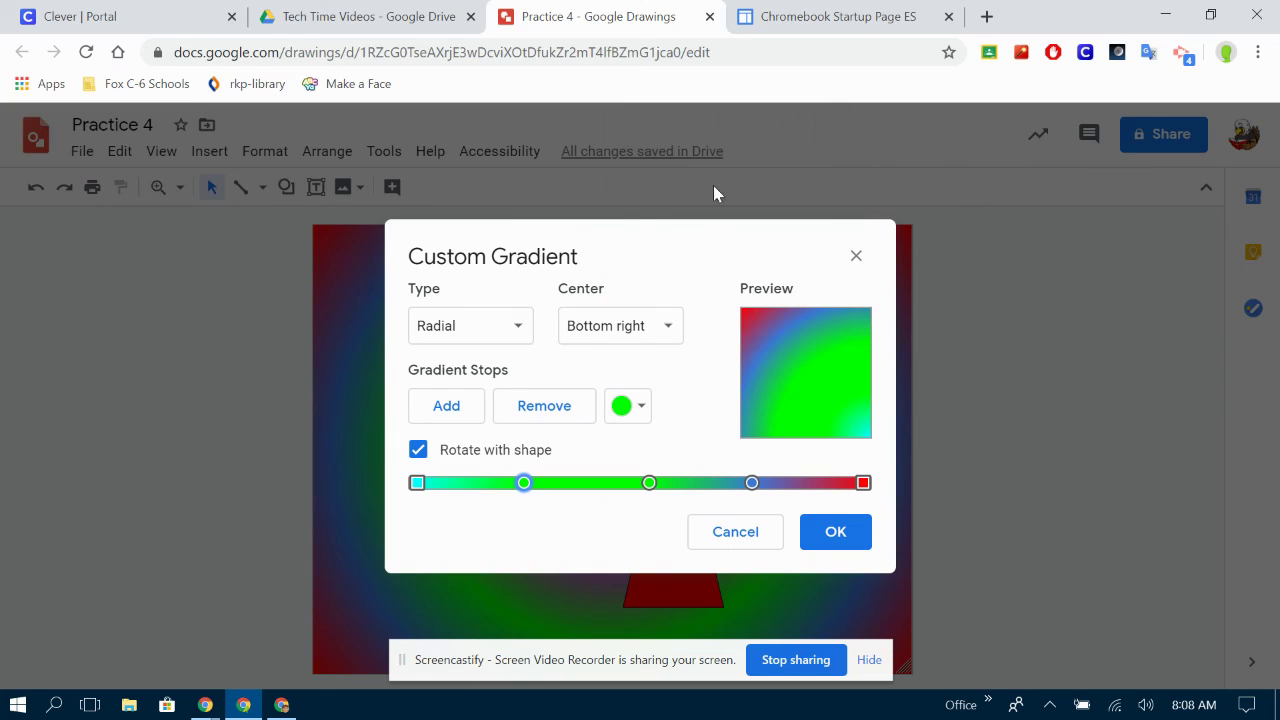
click(650, 484)
click(627, 405)
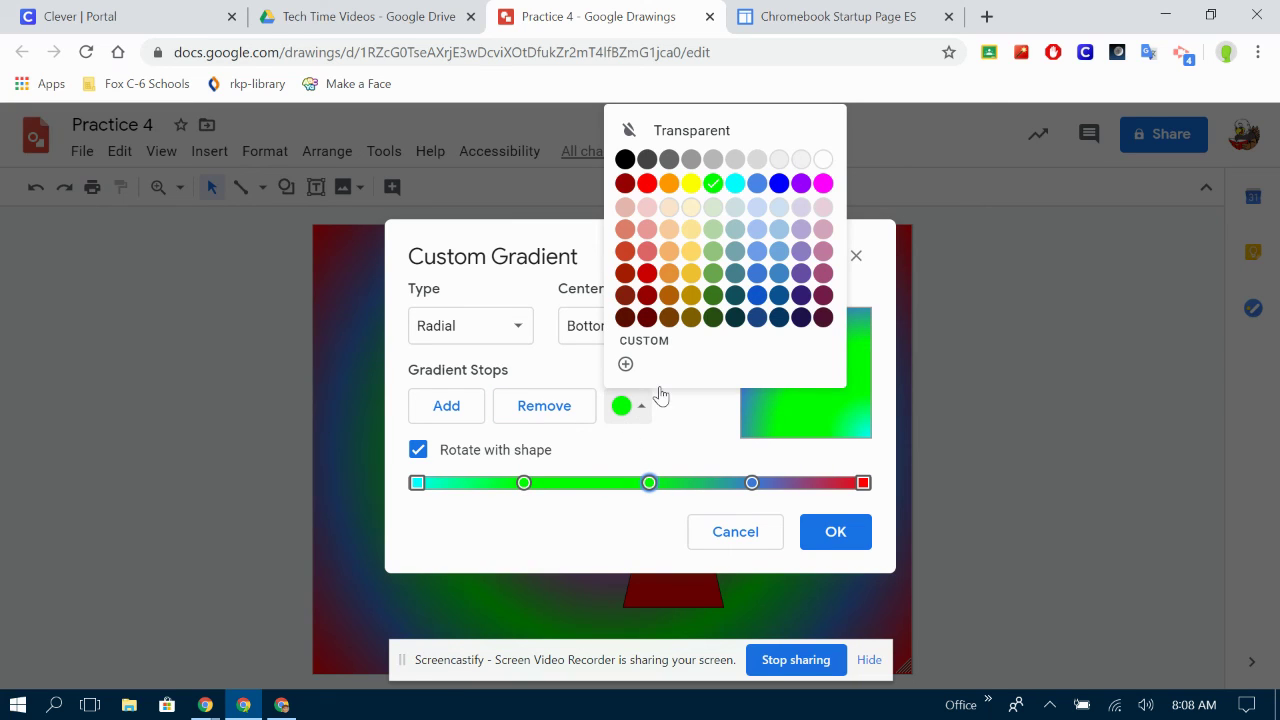
click(734, 184)
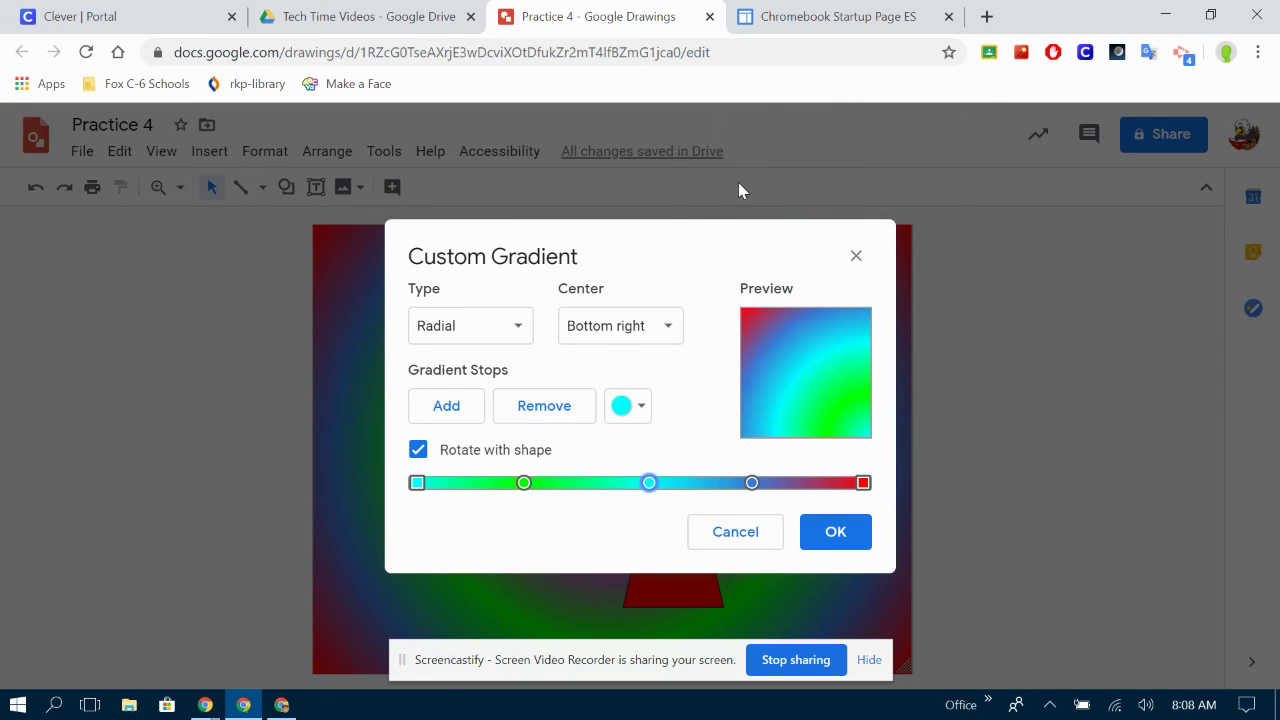
click(752, 483)
click(630, 412)
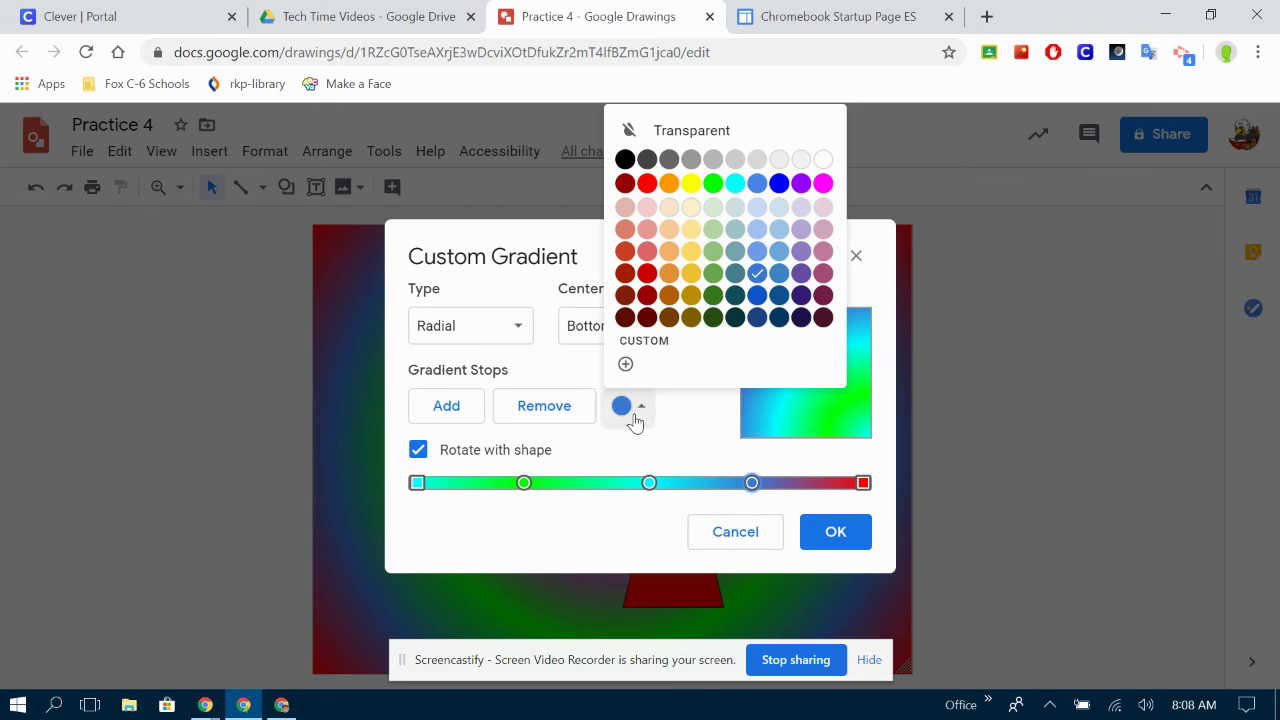
click(713, 184)
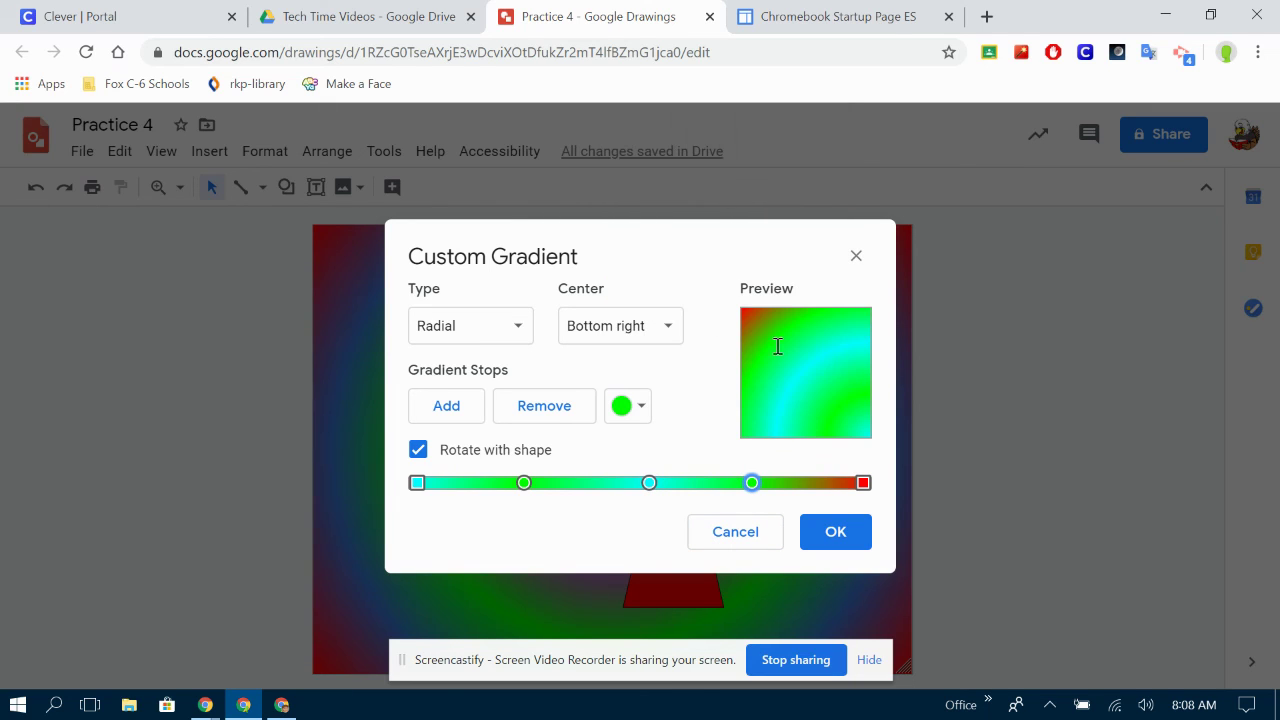
click(864, 484)
click(645, 418)
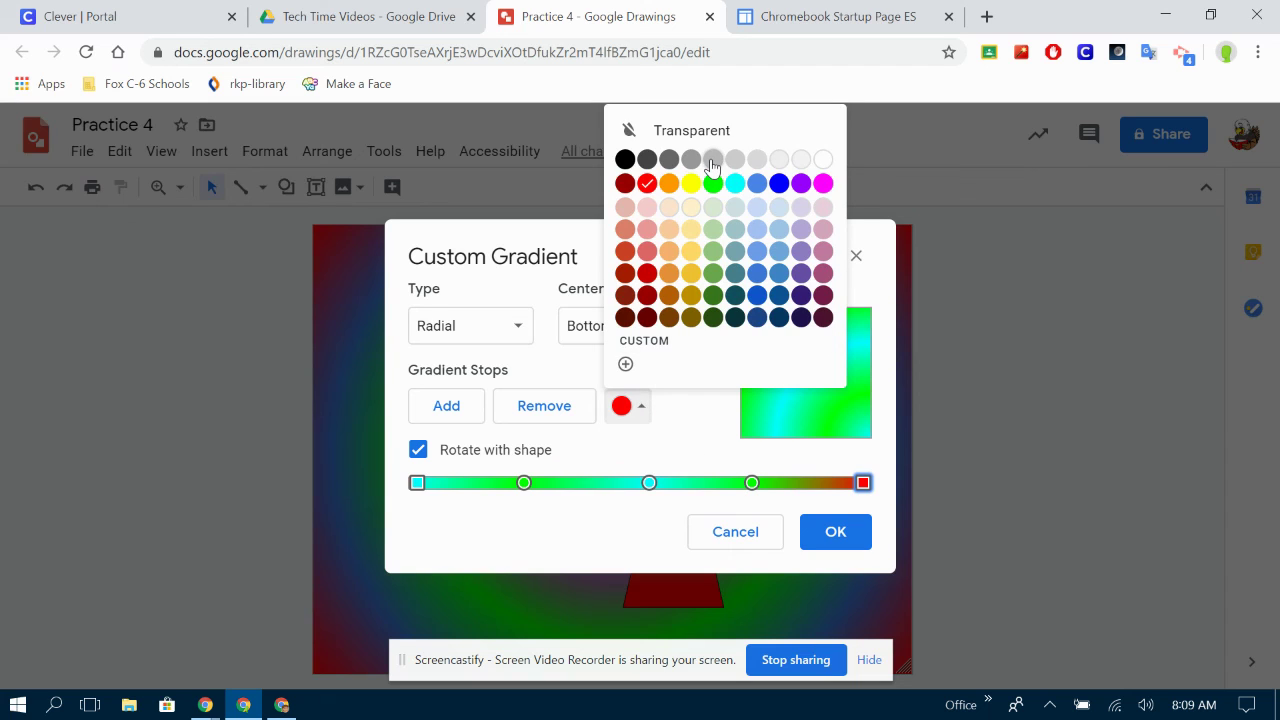
click(735, 184)
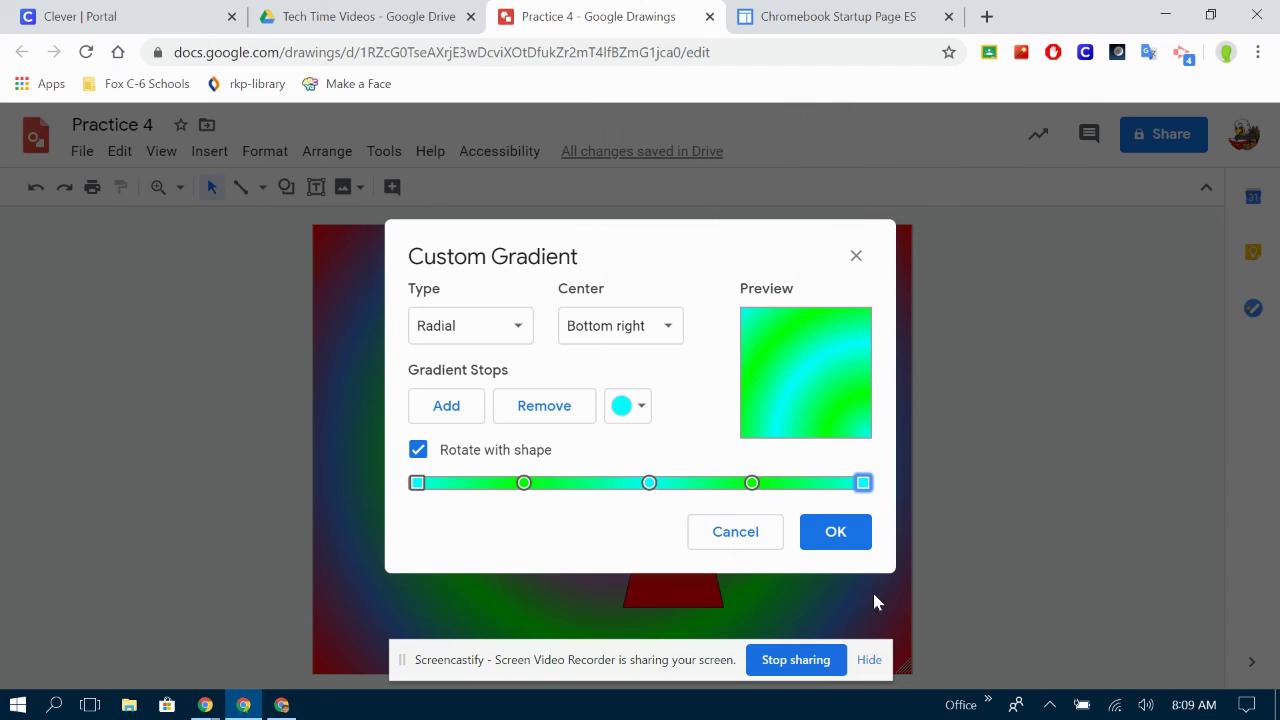
Confirm the cyan-and-green gradient radiating from the bottom-right corner
click(848, 538)
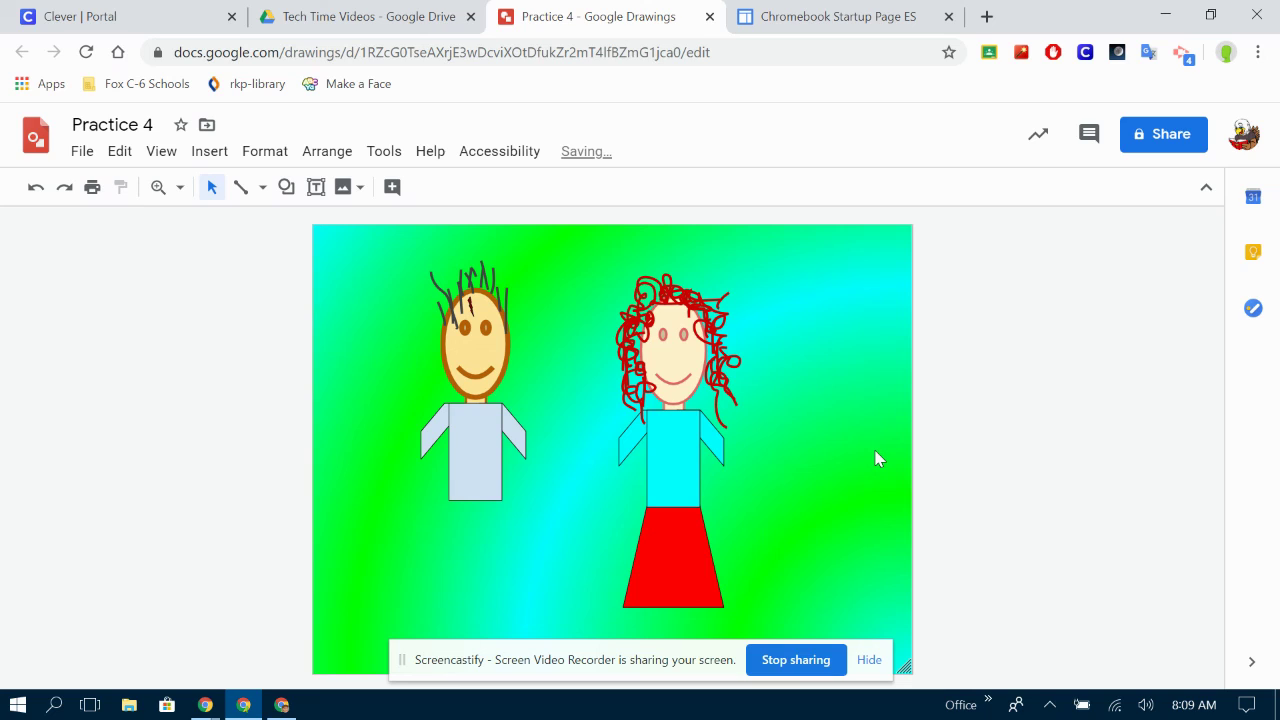